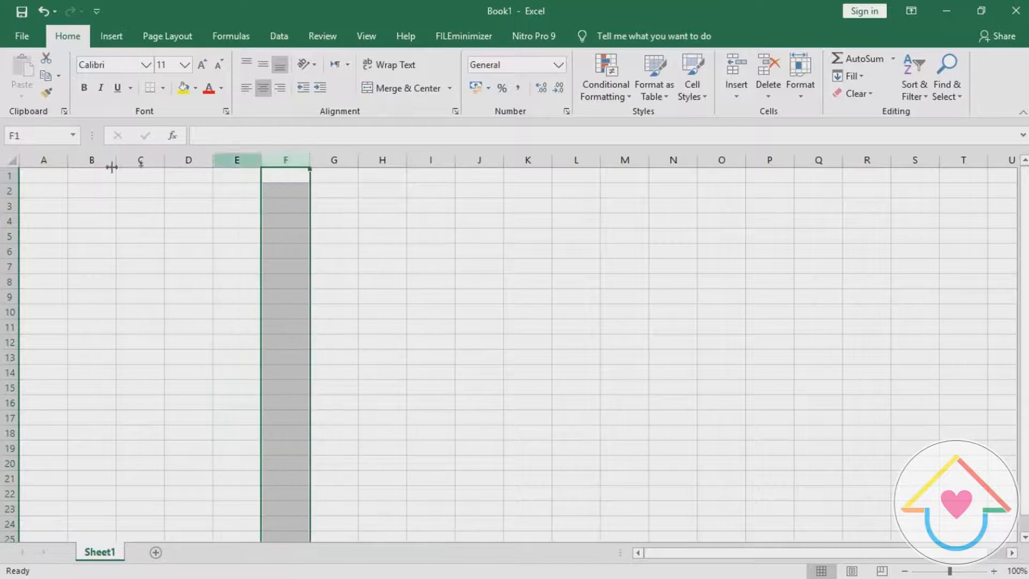
{"action": "left_click", "coordinate": [9, 174]}
{"action": "left_click", "coordinate": [7, 191]}
{"action": "left_click", "coordinate": [6, 229]}
{"action": "left_click", "coordinate": [6, 252]}
{"action": "left_click", "coordinate": [6, 282]}
{"action": "left_click", "coordinate": [9, 205]}
{"action": "left_click", "coordinate": [7, 191]}
{"action": "left_click", "coordinate": [8, 175]}
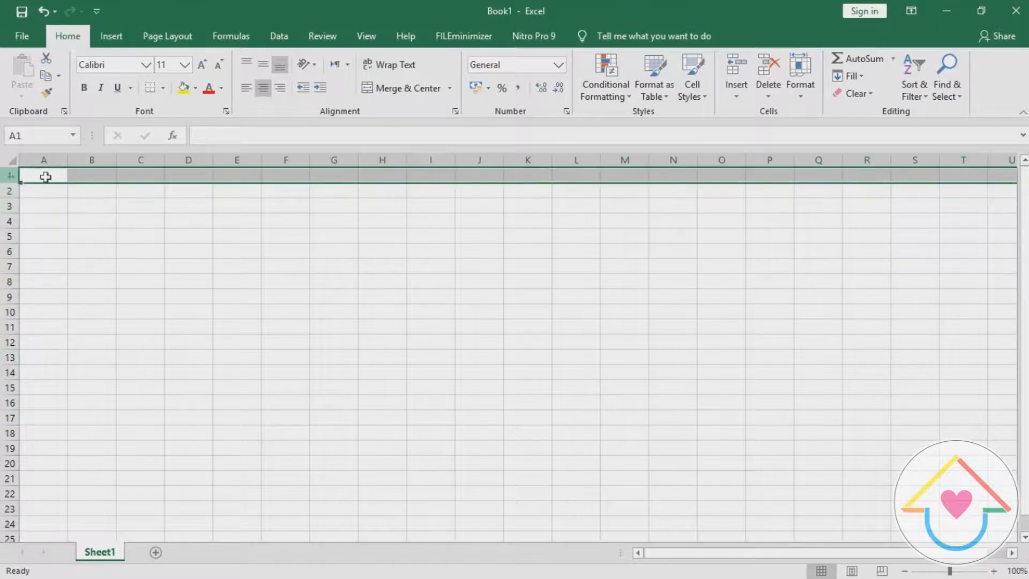
Step: Enter the column headings "Sel 1" in A1 and "Sel 2" in B1
{"action": "left_click", "coordinate": [73, 174]}
{"action": "left_click", "coordinate": [54, 175]}
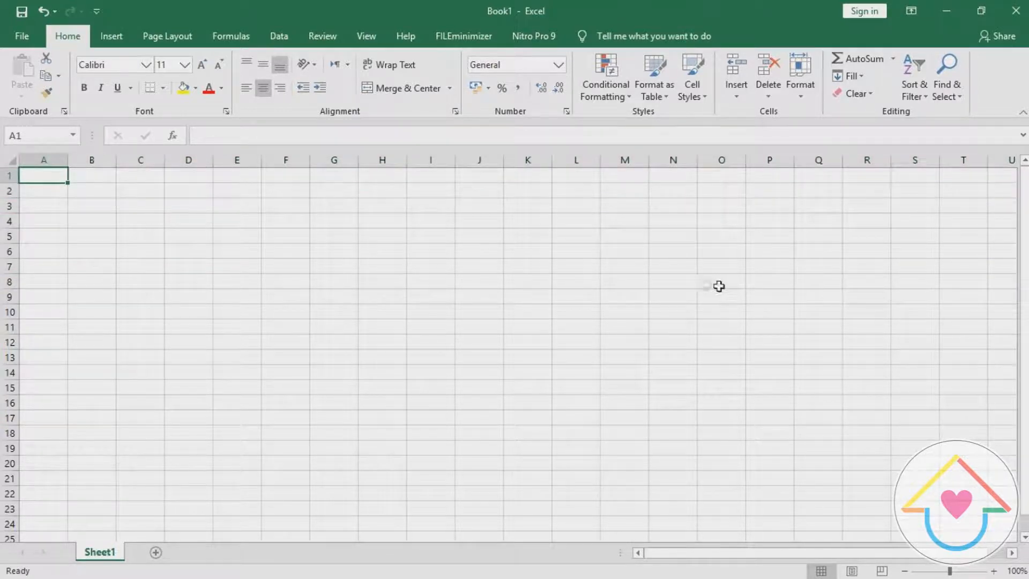
{"action": "type", "text": "Se;"}
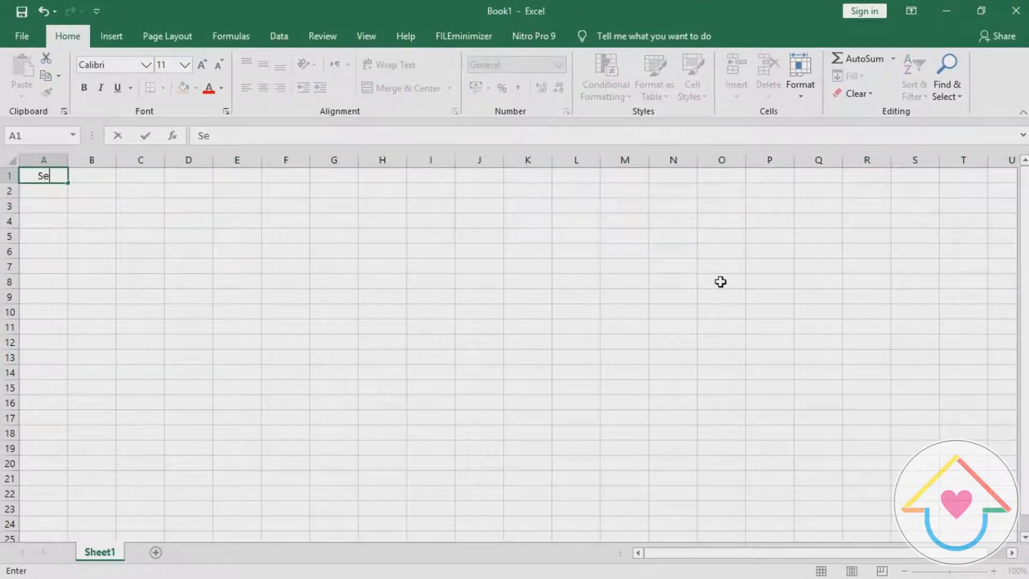
{"action": "key", "text": "Tab"}
{"action": "key", "text": "Left"}
{"action": "type", "text": "Sel 1"}
{"action": "key", "text": "Tab"}
{"action": "type", "text": "Sel 2"}
{"action": "key", "text": "Tab"}
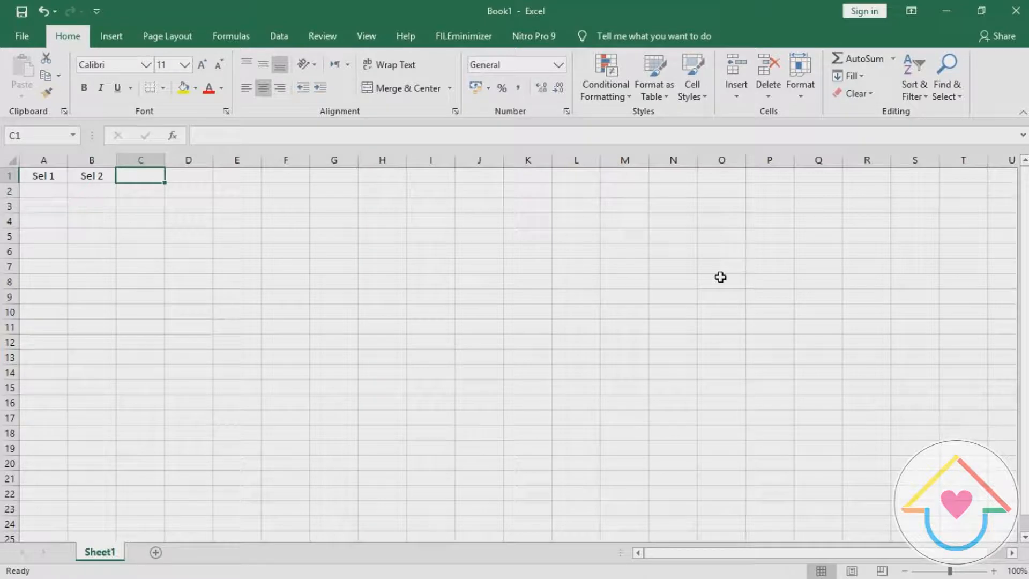
Step: Add the headings "Tambah", "Kurang", "Kali" and "Bagi" in cells C1 through F1
{"action": "type", "text": "Tambah"}
{"action": "key", "text": "Tab"}
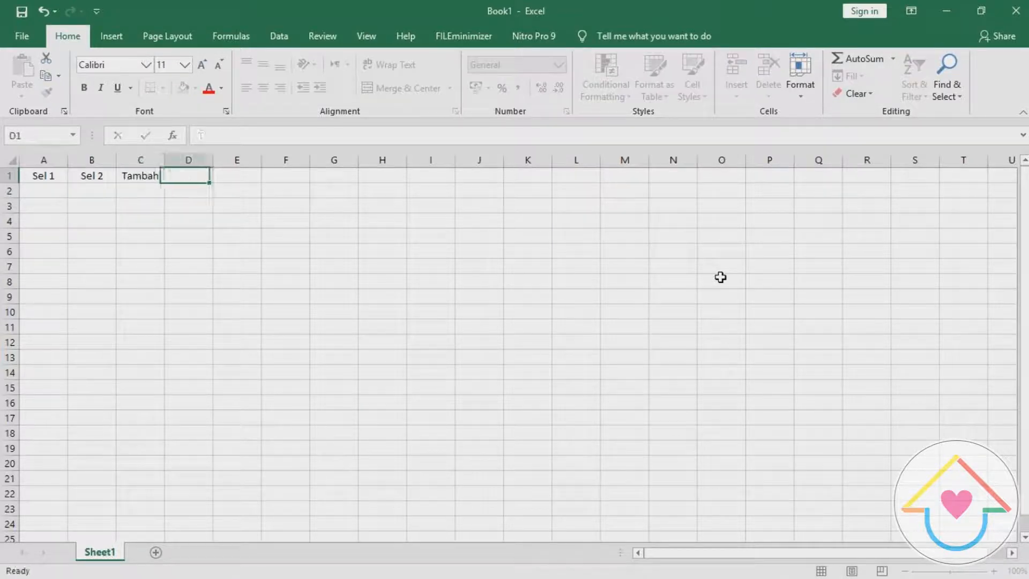
{"action": "type", "text": "Kurang"}
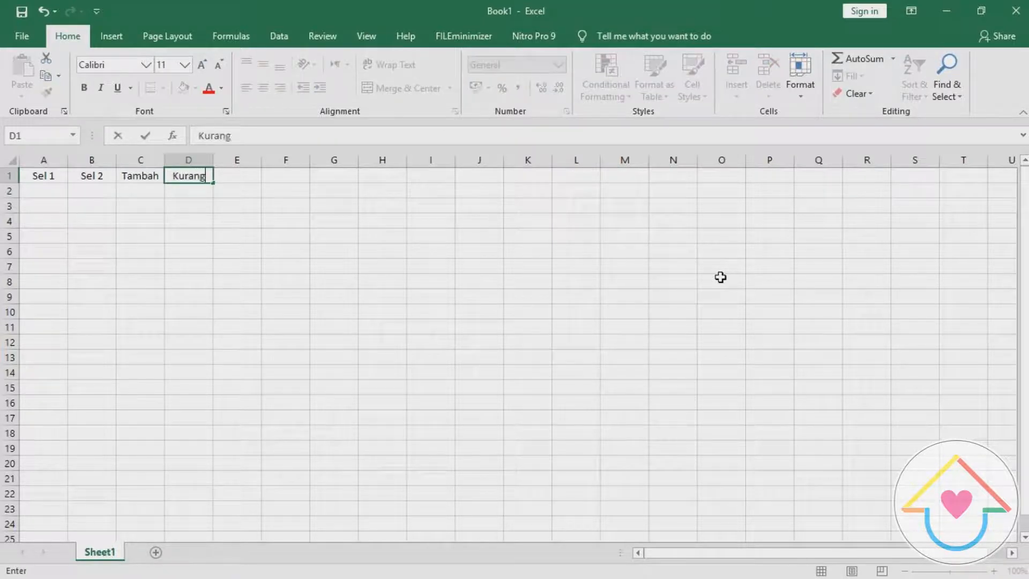
{"action": "key", "text": "Tab"}
{"action": "type", "text": "Kali"}
{"action": "key", "text": "Tab"}
{"action": "type", "text": "Bagi"}
{"action": "key", "text": "Return"}
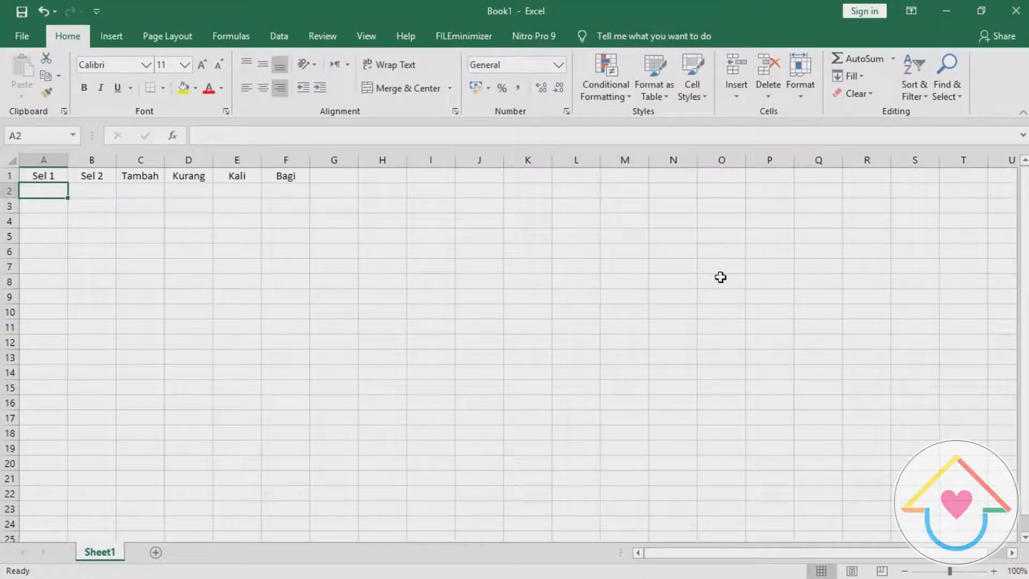
Step: Fill the Sel 1 column with 20, 40, 60 and the Sel 2 column with 10, 20, 30 in rows 2 to 4
{"action": "type", "text": "20"}
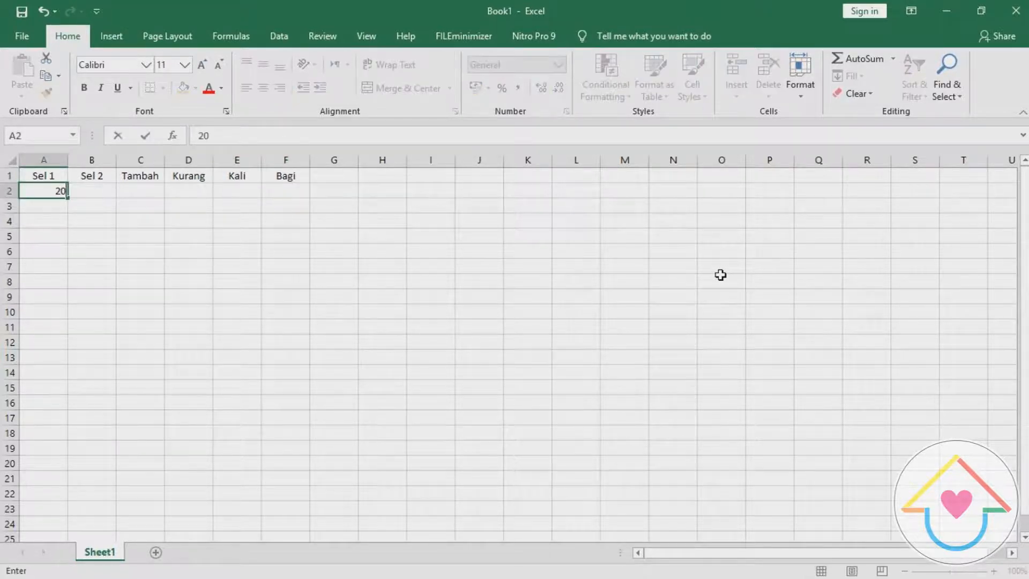
{"action": "key", "text": "Tab"}
{"action": "type", "text": "10"}
{"action": "key", "text": "Return"}
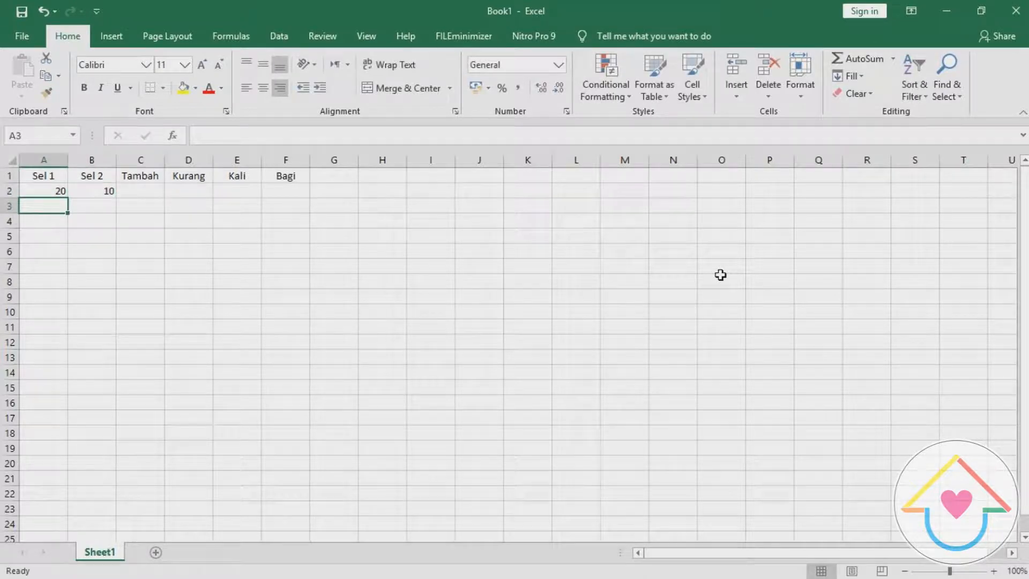
{"action": "type", "text": "40"}
{"action": "key", "text": "Tab"}
{"action": "type", "text": "20"}
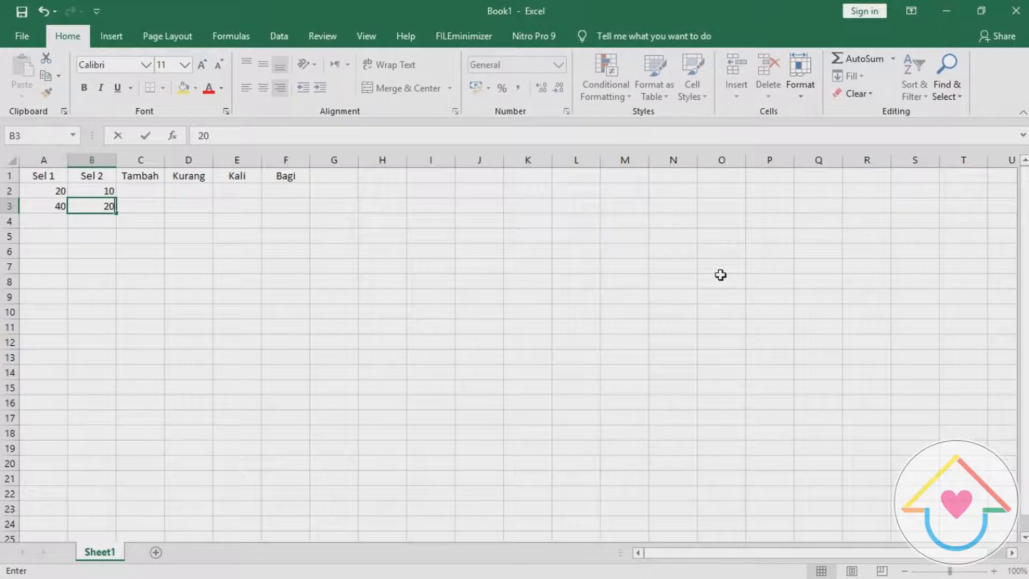
{"action": "key", "text": "Return"}
{"action": "type", "text": "5"}
{"action": "key", "text": "Tab"}
{"action": "type", "text": "3"}
{"action": "key", "text": "Return"}
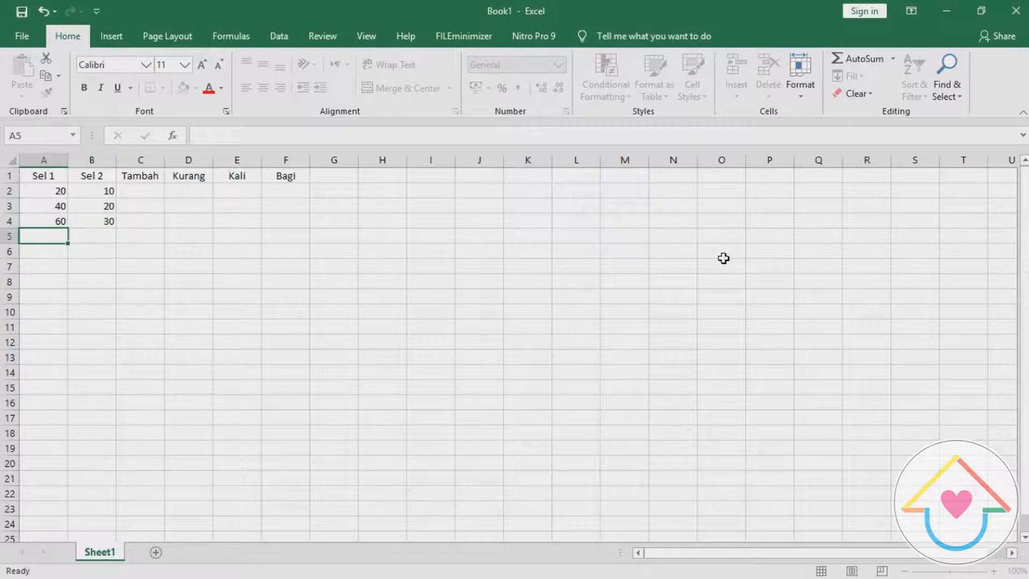
Step: Enter the addition formula =A2+B2 in cell C2 under Tambah
{"action": "key", "text": "Right"}
{"action": "key", "text": "Up"}
{"action": "key", "text": "Up"}
{"action": "key", "text": "Right"}
{"action": "key", "text": "Up"}
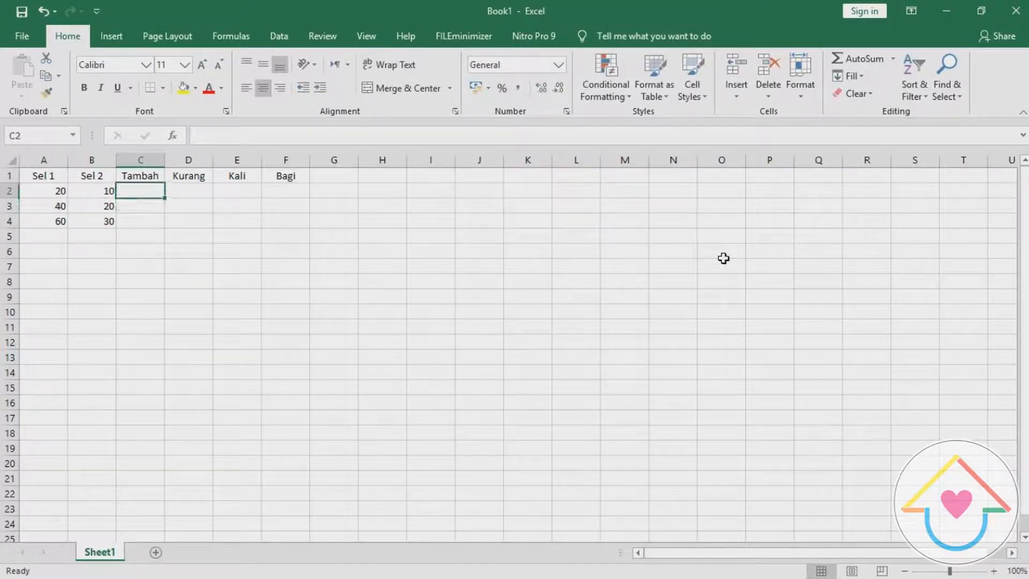
{"action": "type", "text": "="}
{"action": "key", "text": "Left"}
{"action": "key", "text": "Left"}
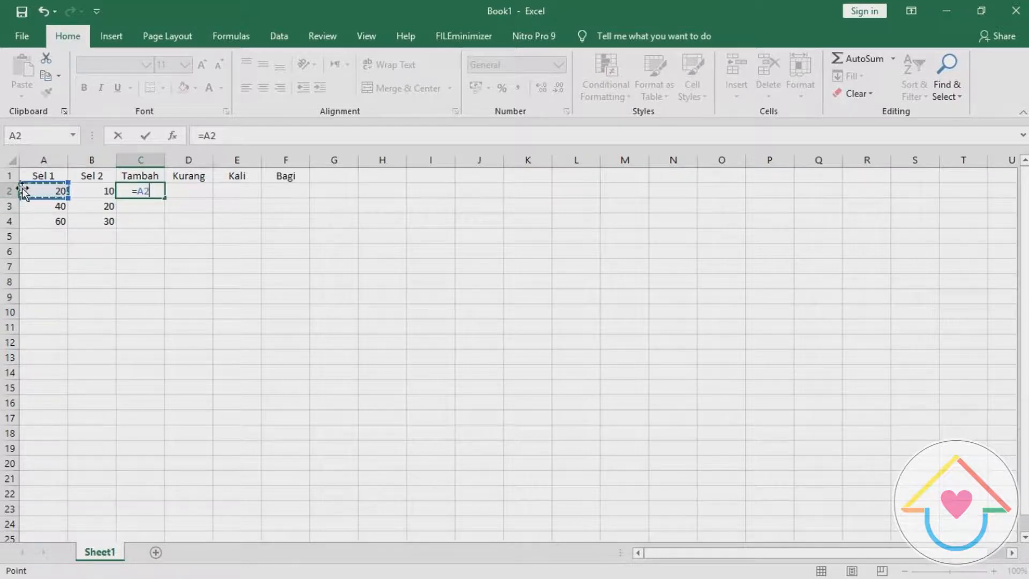
{"action": "type", "text": "+"}
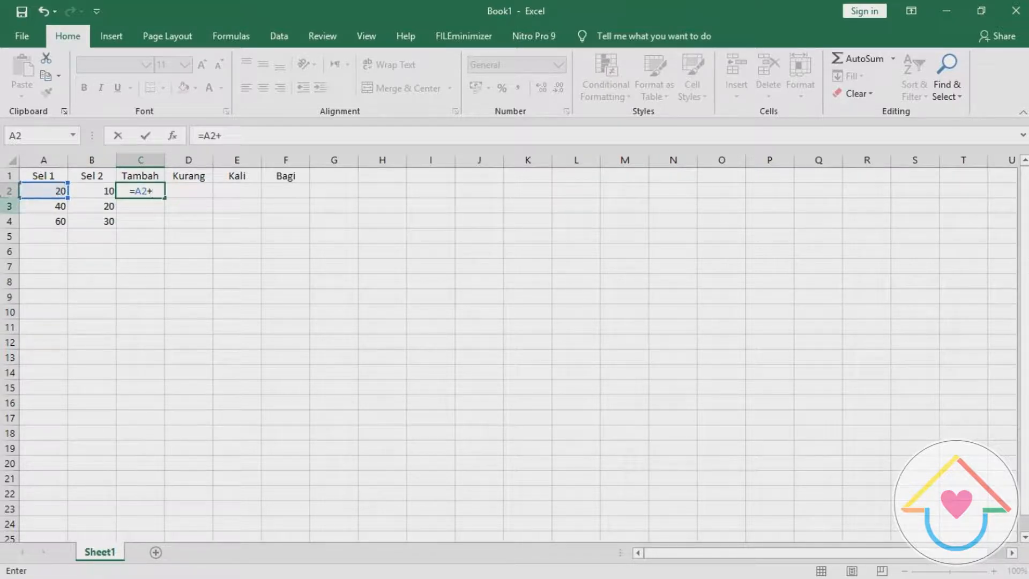
{"action": "left_click", "coordinate": [104, 191]}
{"action": "key", "text": "Return"}
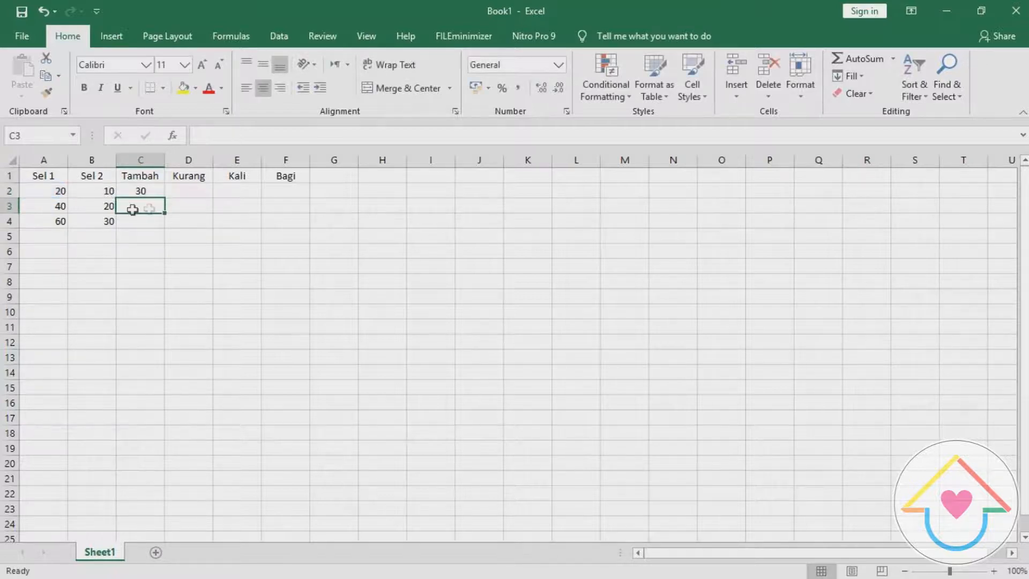
Step: Enter the subtraction formula =A2-B2 in cell D2 under Kurang
{"action": "left_click", "coordinate": [210, 191]}
{"action": "type", "text": "="}
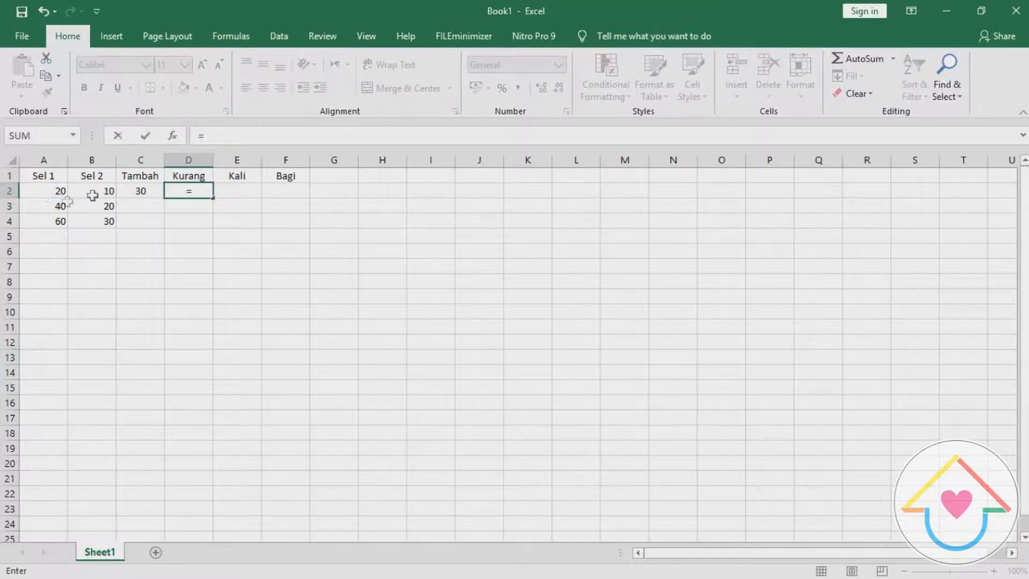
{"action": "left_click", "coordinate": [48, 191]}
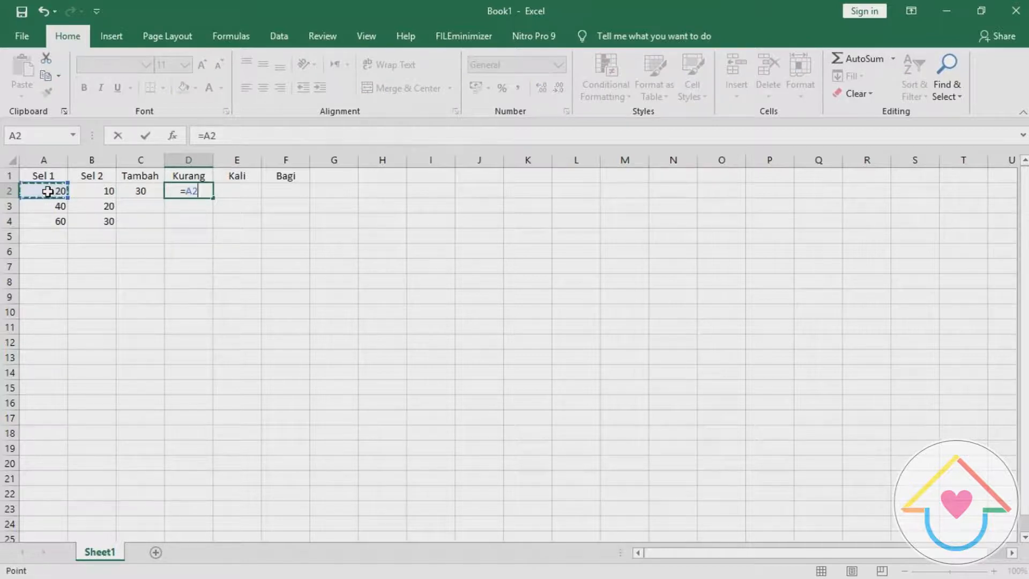
{"action": "type", "text": "-"}
{"action": "left_click", "coordinate": [81, 188]}
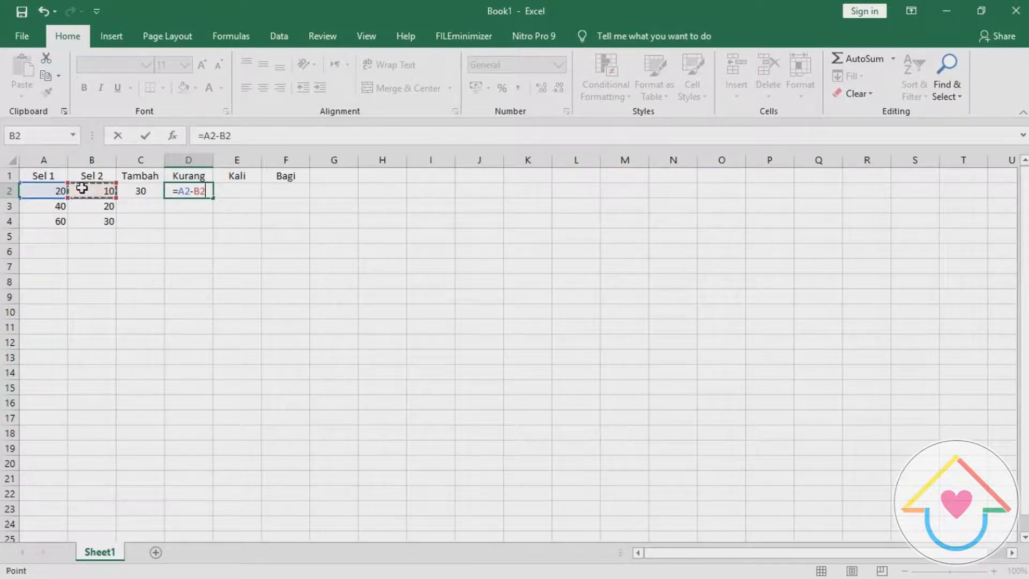
{"action": "key", "text": "Return"}
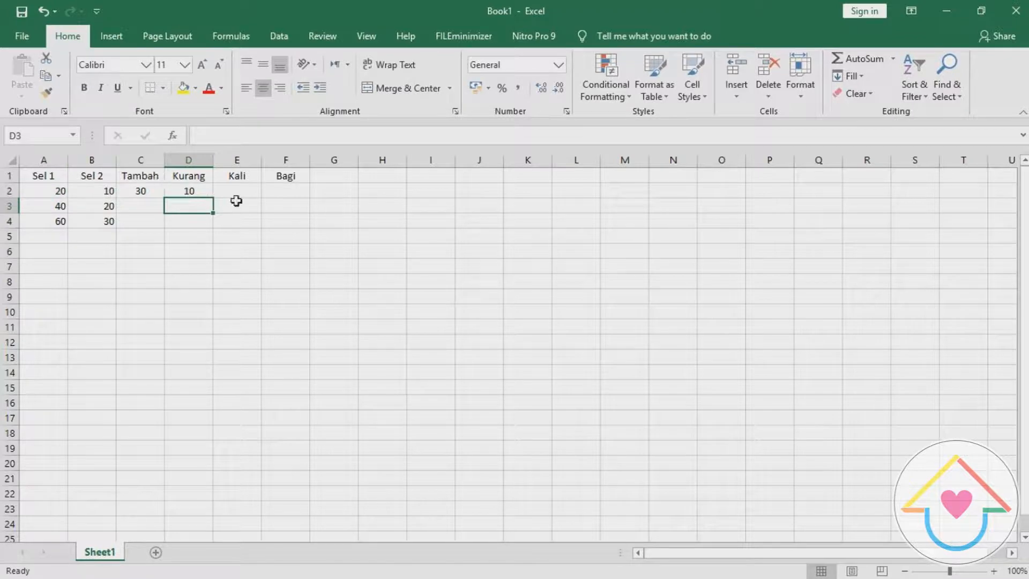
Step: Enter the multiplication formula =A2*B2 in cell E2 under Kali
{"action": "left_click", "coordinate": [245, 186]}
{"action": "type", "text": "="}
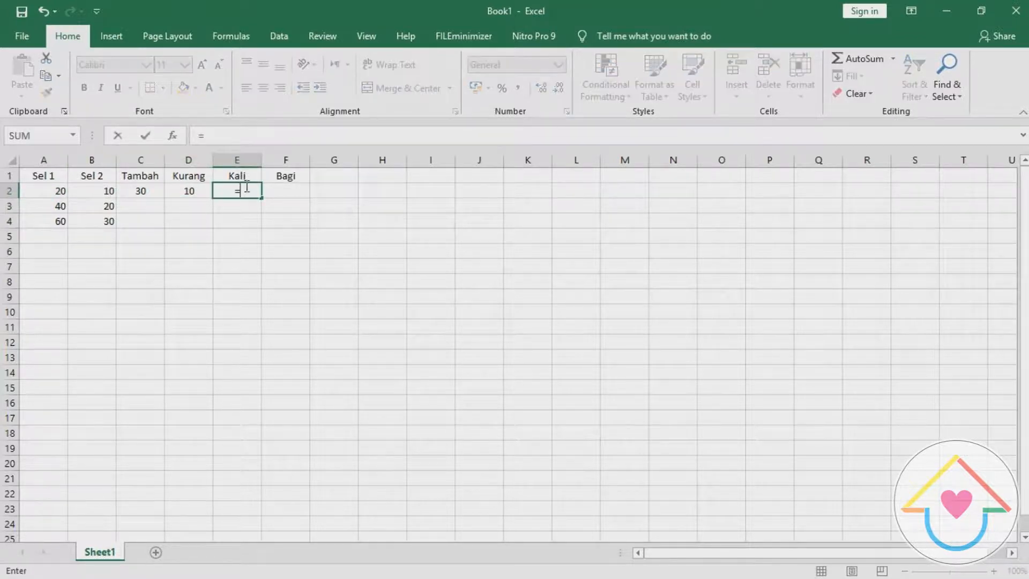
{"action": "left_click", "coordinate": [54, 188]}
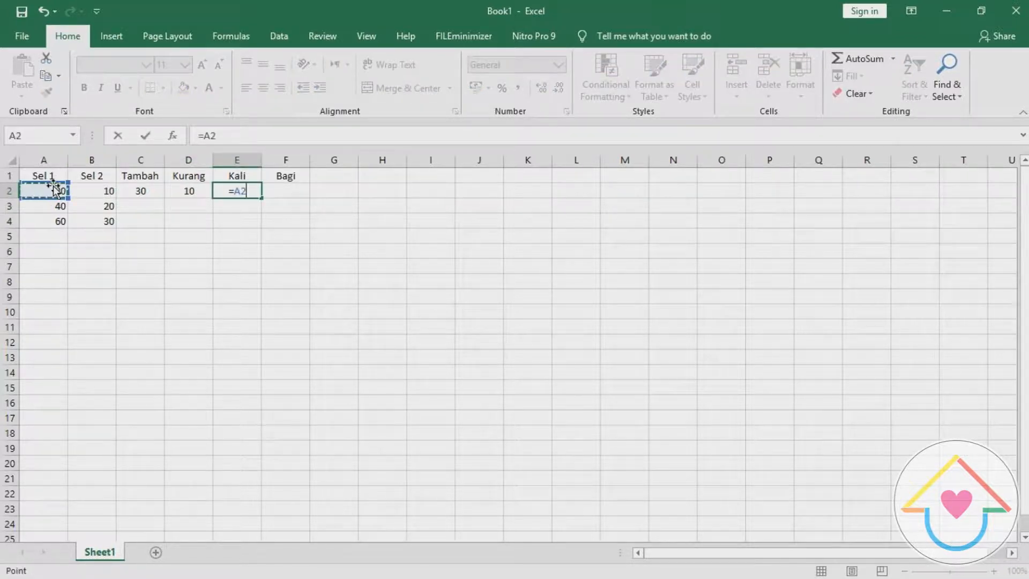
{"action": "type", "text": "*"}
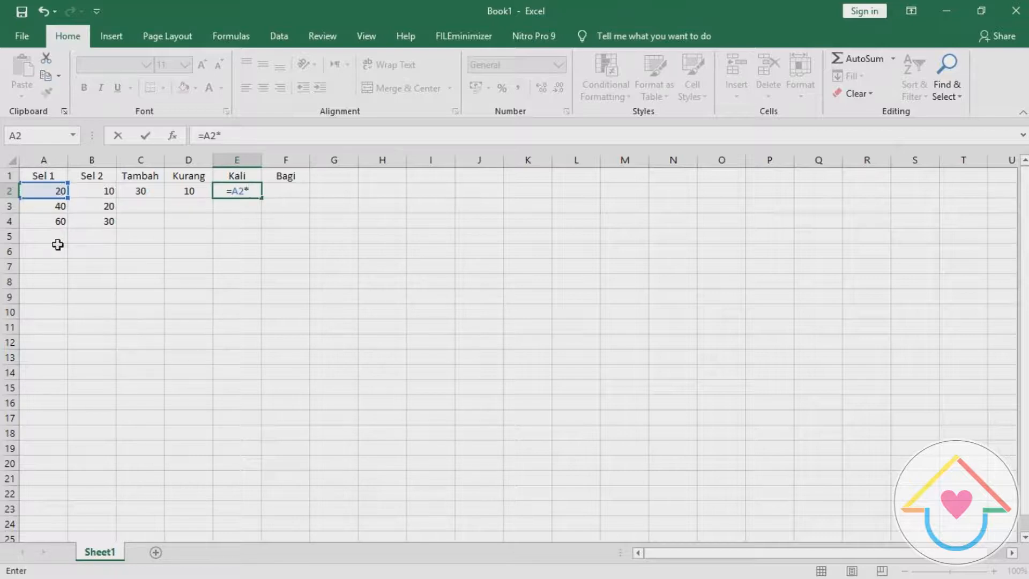
{"action": "left_click", "coordinate": [106, 187]}
{"action": "key", "text": "Return"}
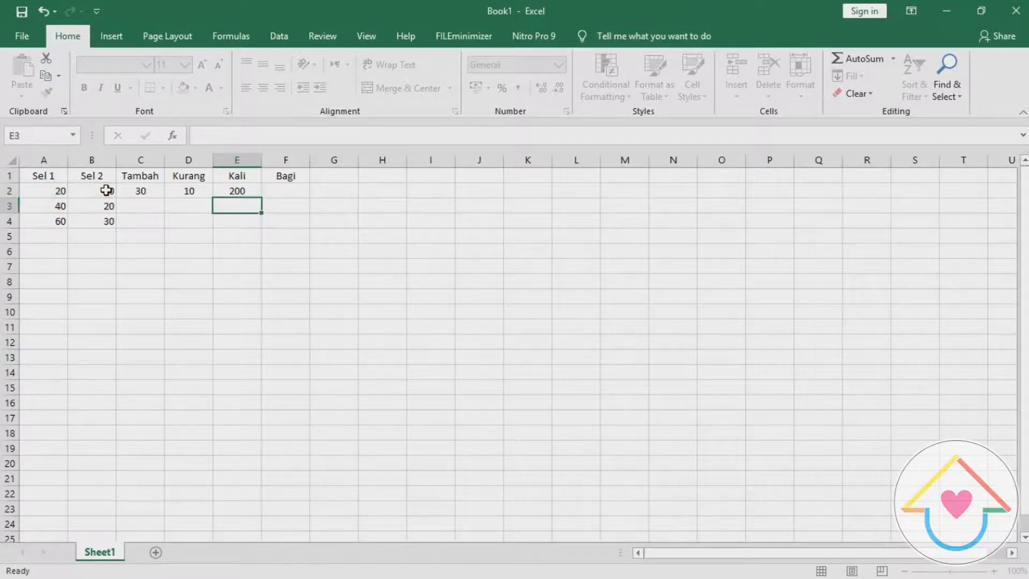
Step: Enter the division formula =A2/B2 in cell F2 under Bagi
{"action": "left_click", "coordinate": [300, 192]}
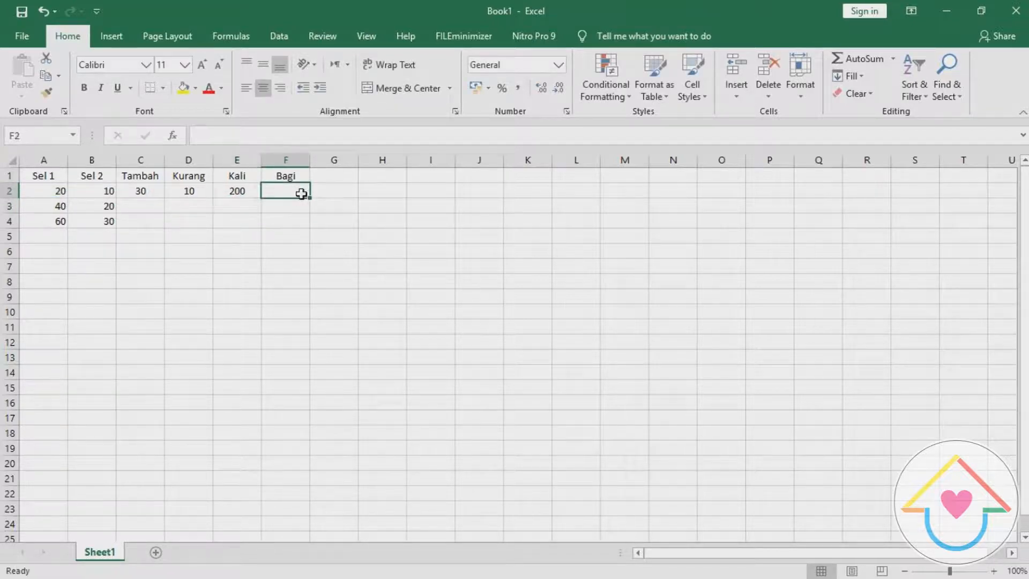
{"action": "type", "text": "="}
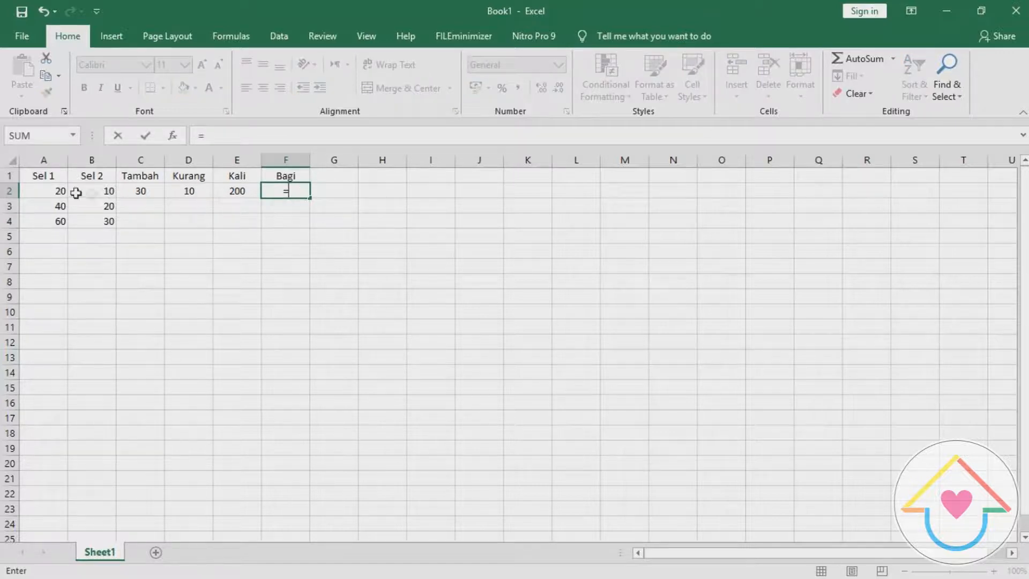
{"action": "left_click", "coordinate": [58, 190]}
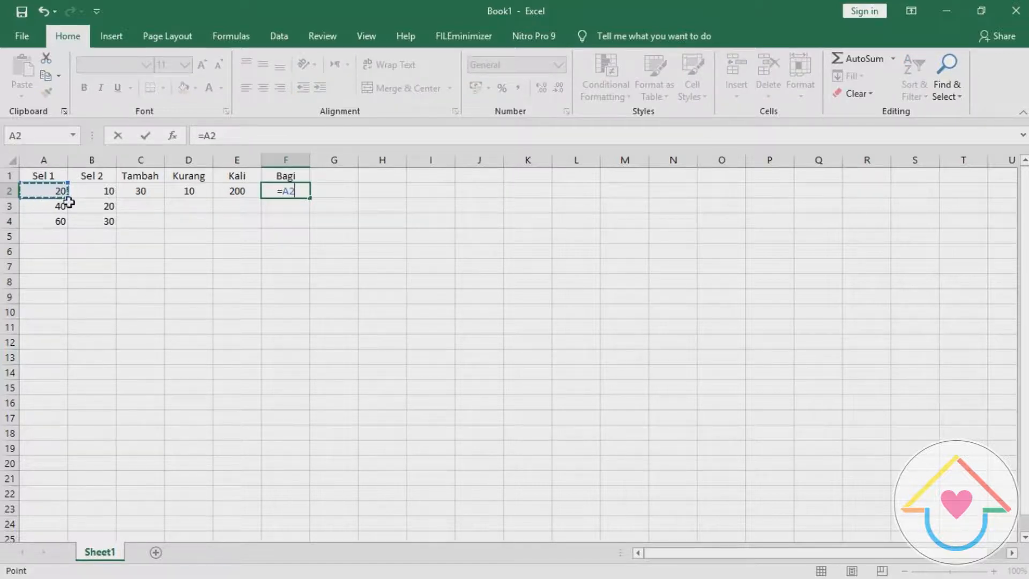
{"action": "type", "text": "/"}
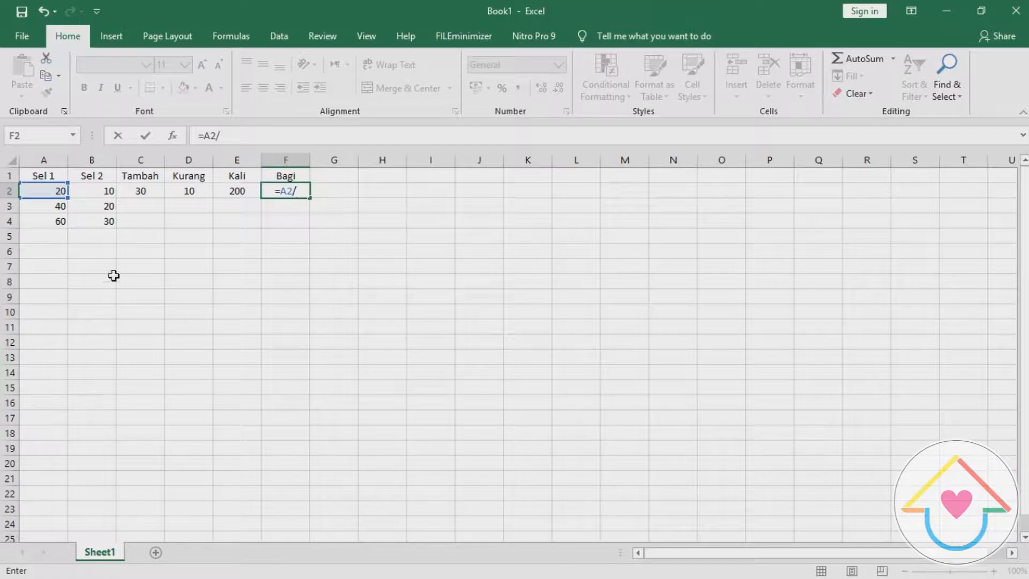
{"action": "left_click", "coordinate": [110, 190]}
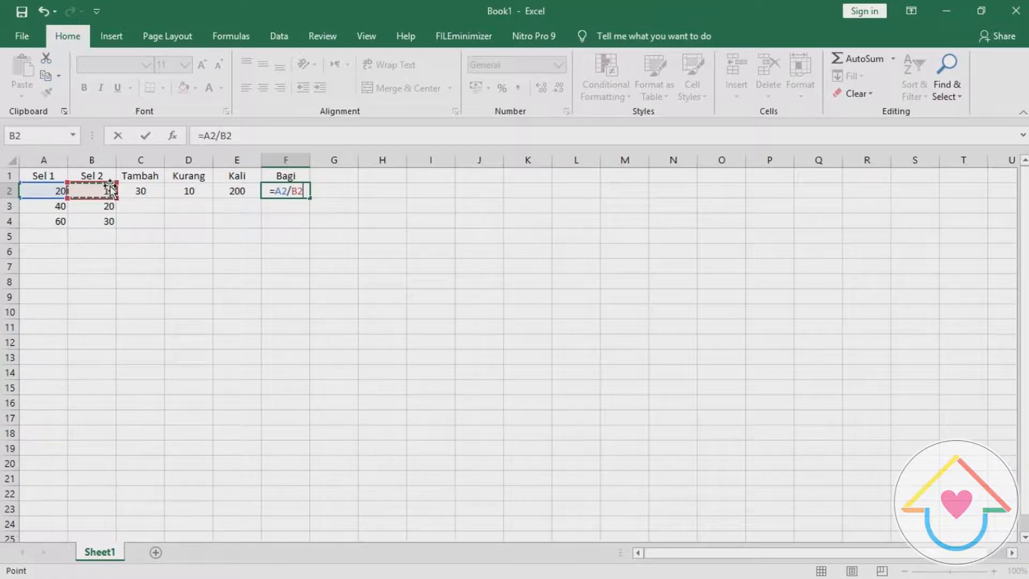
{"action": "key", "text": "Return"}
Step: Copy the four formulas in C2:F2 down through row 4
{"action": "key", "text": "Down"}
{"action": "key", "text": "Down"}
{"action": "key", "text": "Down"}
{"action": "key", "text": "Down"}
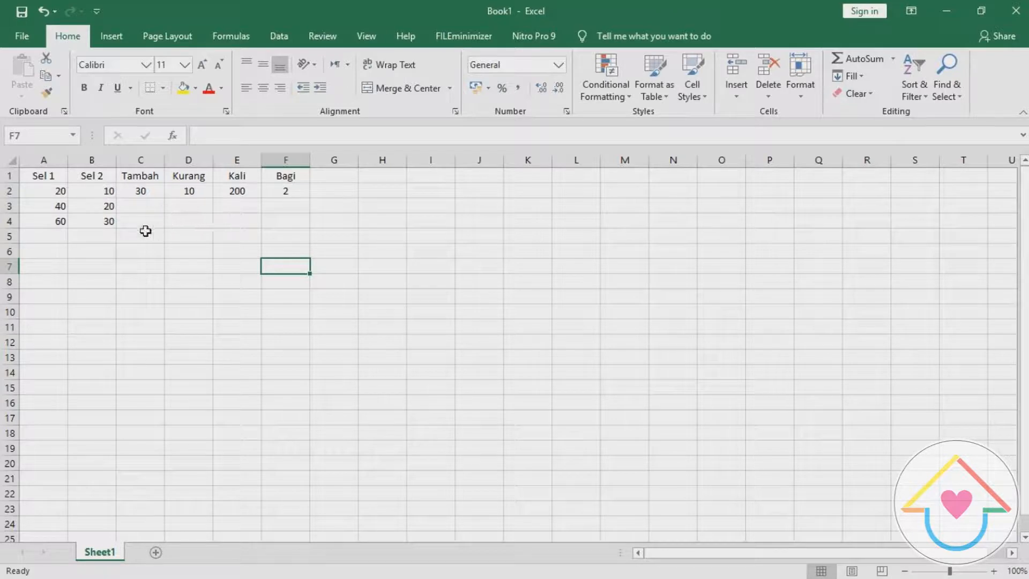
{"action": "left_click_drag", "start_coordinate": [143, 194], "coordinate": [321, 230]}
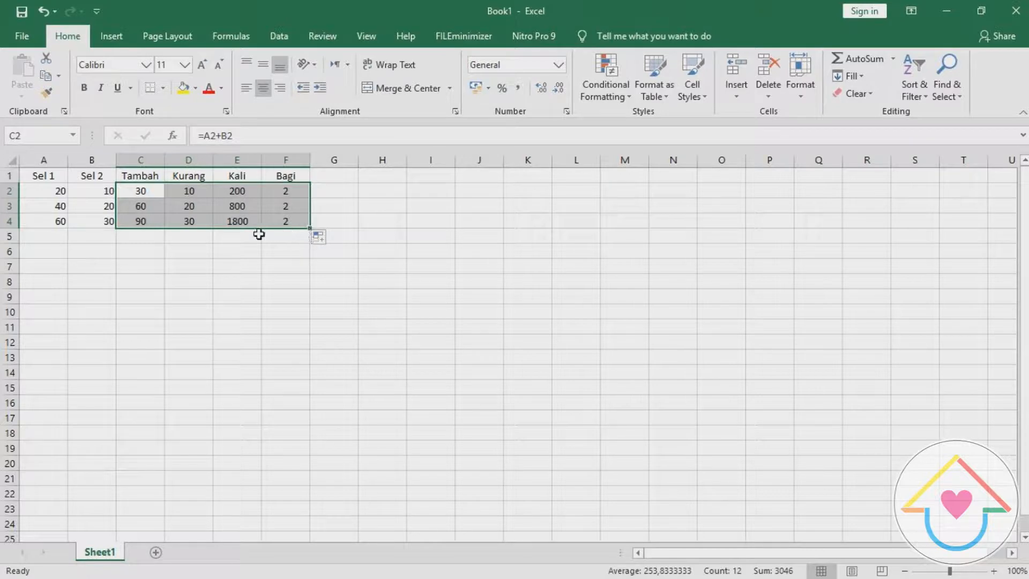
Step: Examine the cell references used by the addition formulas in C2 and C3
{"action": "left_click", "coordinate": [153, 197]}
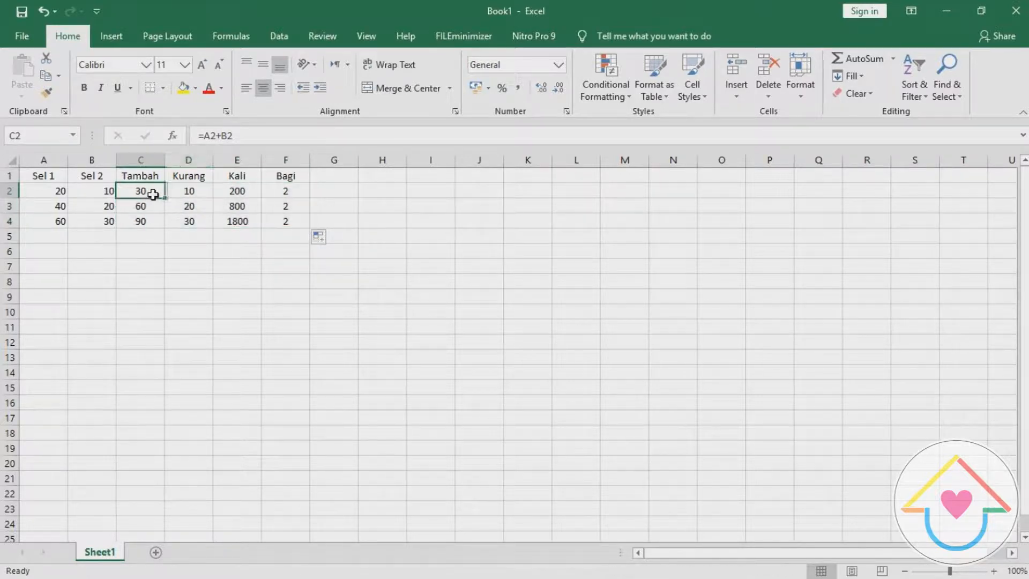
{"action": "left_click", "coordinate": [254, 135]}
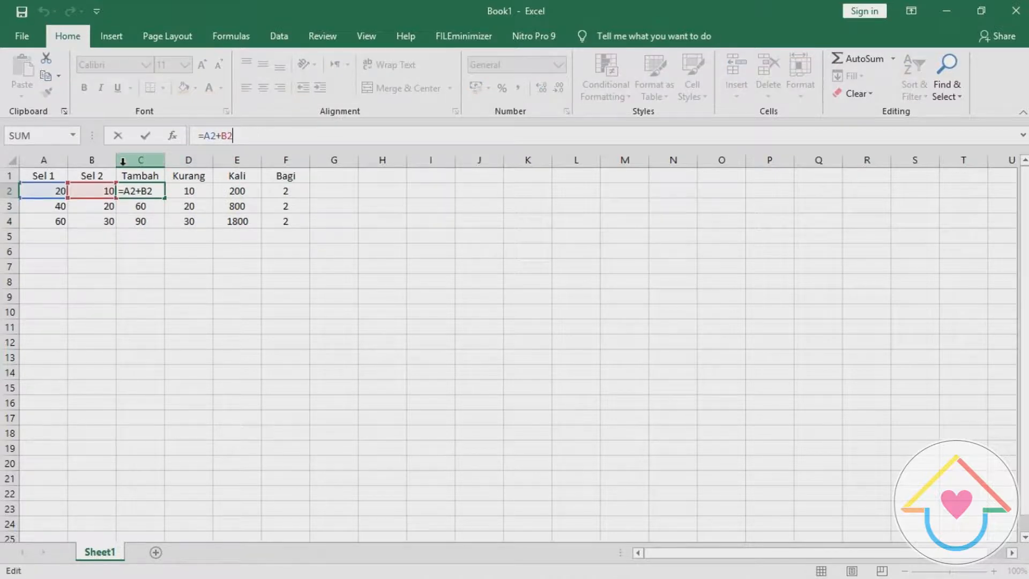
{"action": "key", "text": "Return"}
{"action": "double_click", "coordinate": [149, 212]}
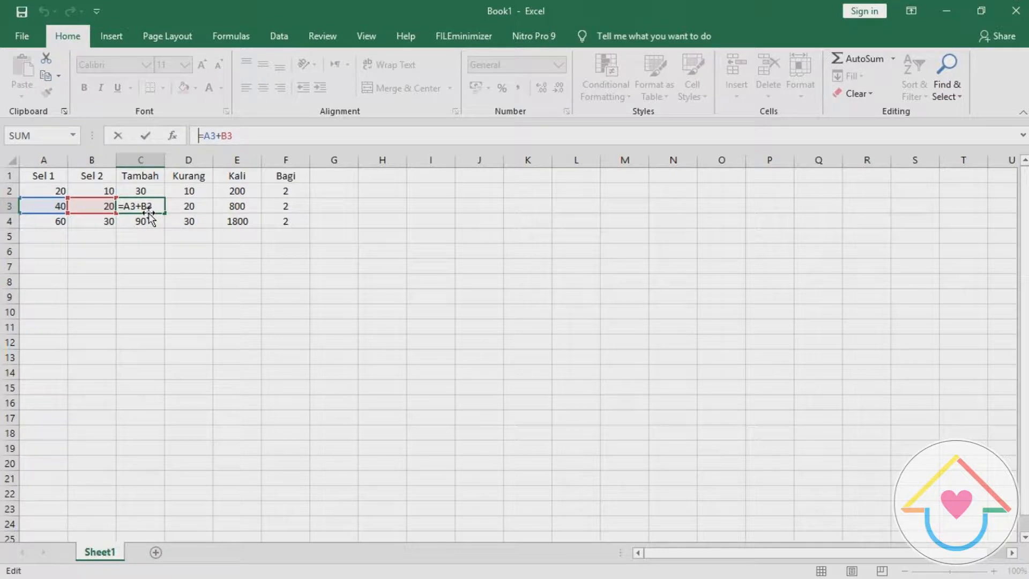
{"action": "key", "text": "Return"}
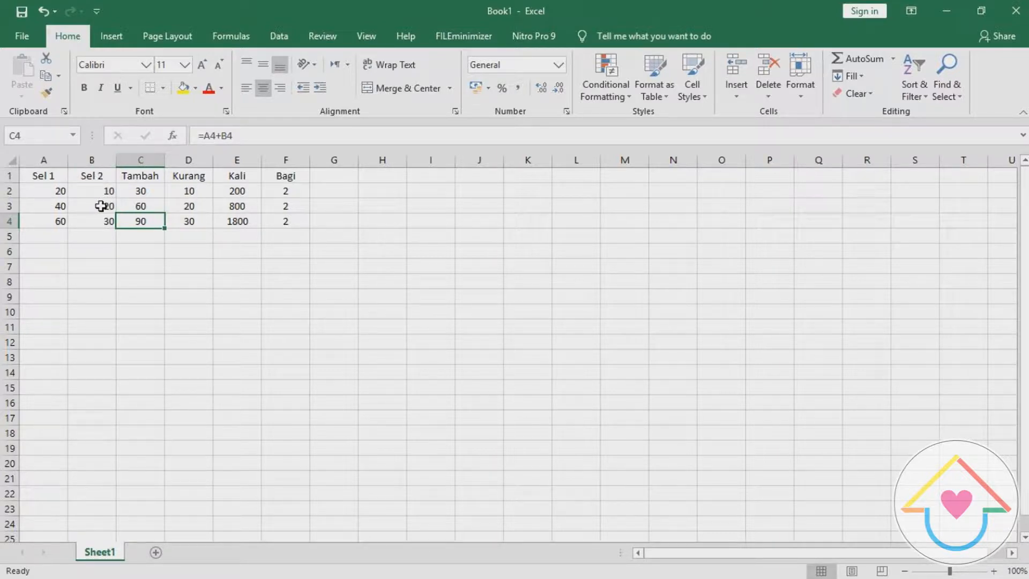
Step: Clear the Sel 2 values in cells B3 and B4
{"action": "left_click_drag", "start_coordinate": [101, 206], "coordinate": [103, 220]}
{"action": "key", "text": "Delete"}
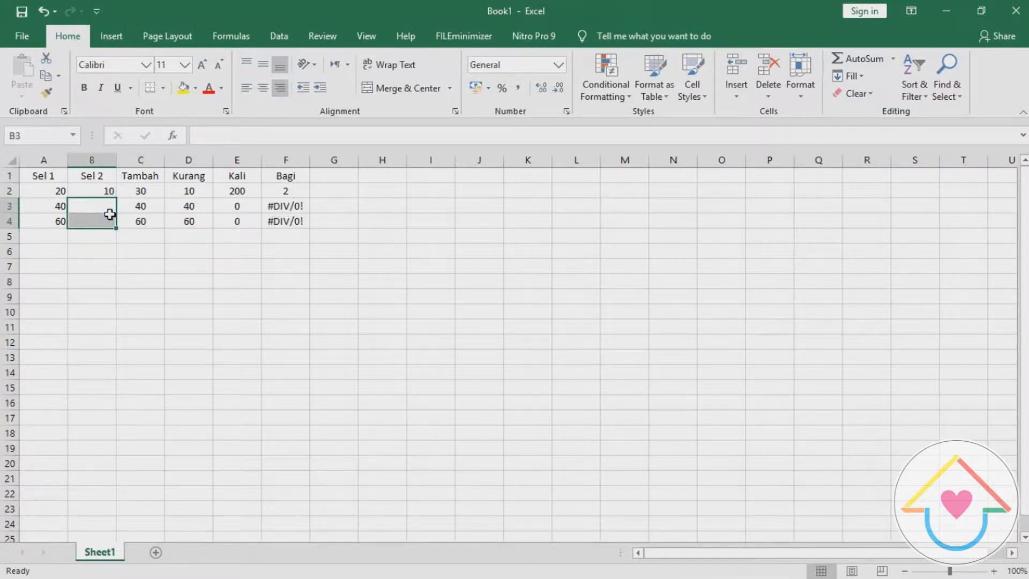
Step: Clear the copied formulas in C3:F4 and hide the Tambah, Kurang and Kali columns C to E
{"action": "left_click_drag", "start_coordinate": [142, 206], "coordinate": [281, 219]}
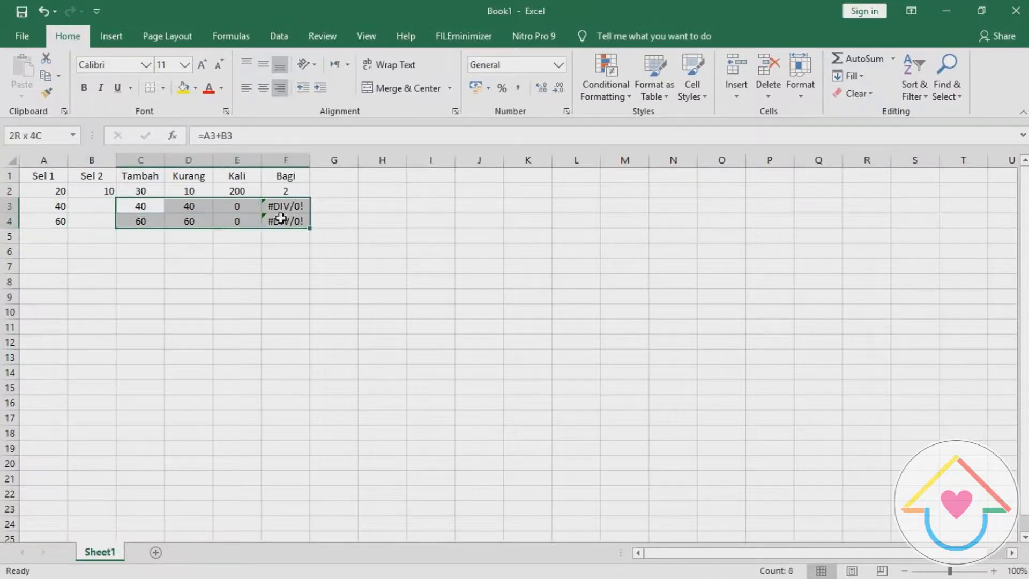
{"action": "key", "text": "Delete"}
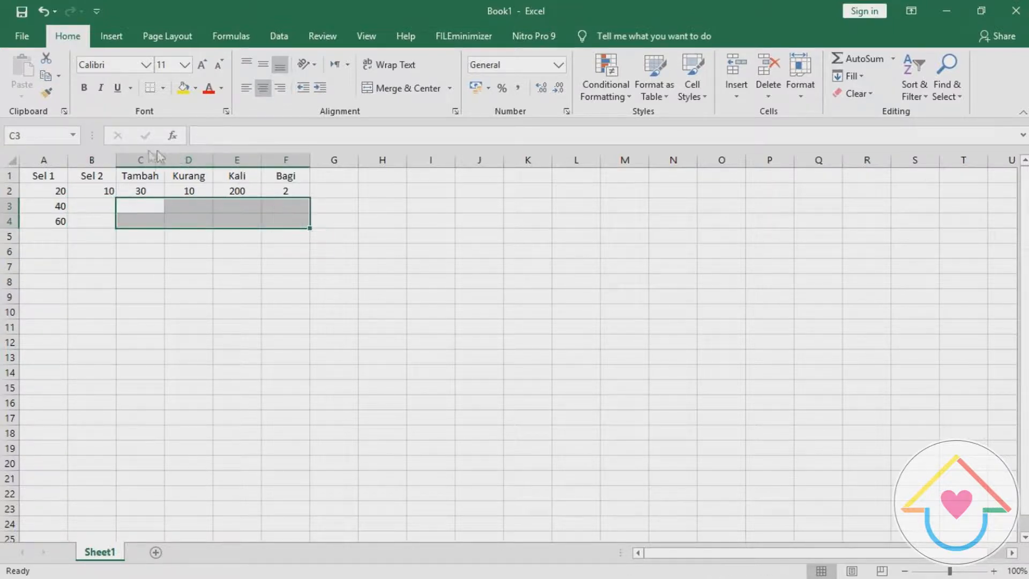
{"action": "left_click_drag", "start_coordinate": [148, 157], "coordinate": [252, 152]}
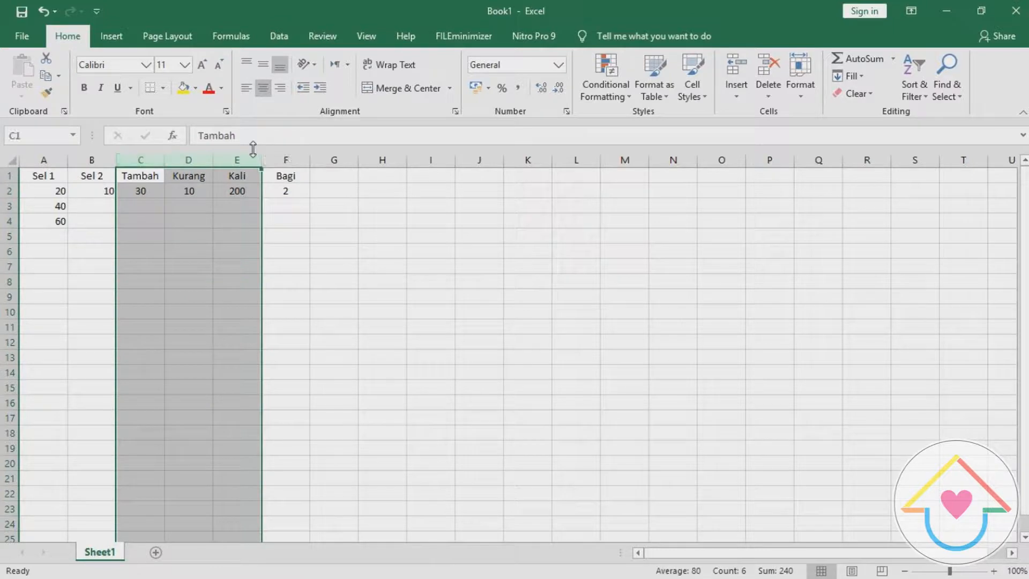
{"action": "right_click", "coordinate": [251, 154]}
{"action": "left_click", "coordinate": [310, 351]}
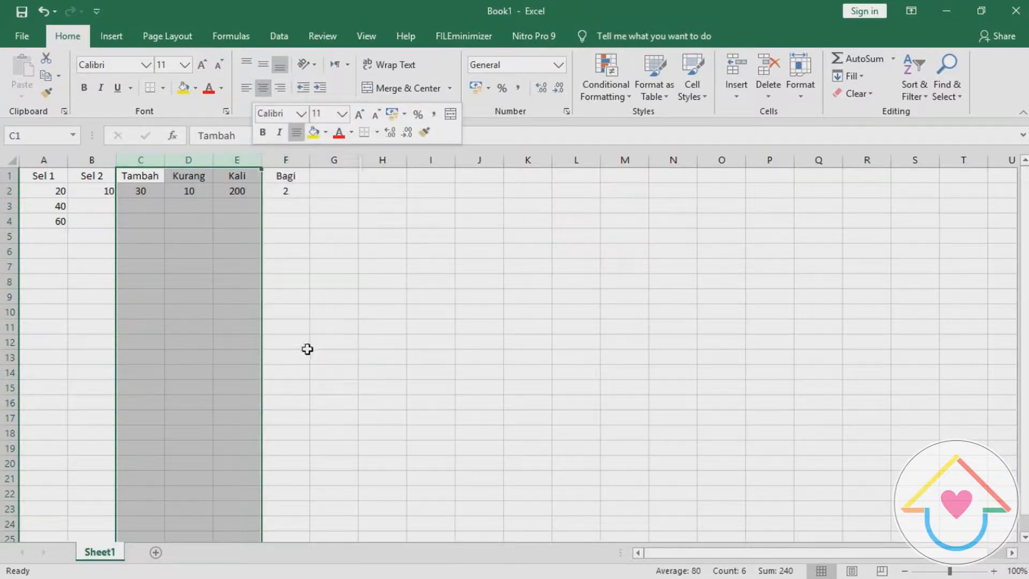
Step: Cycle the reference types of B2 in the F2 division formula and set the formula to =A2/$B2
{"action": "left_click", "coordinate": [159, 193]}
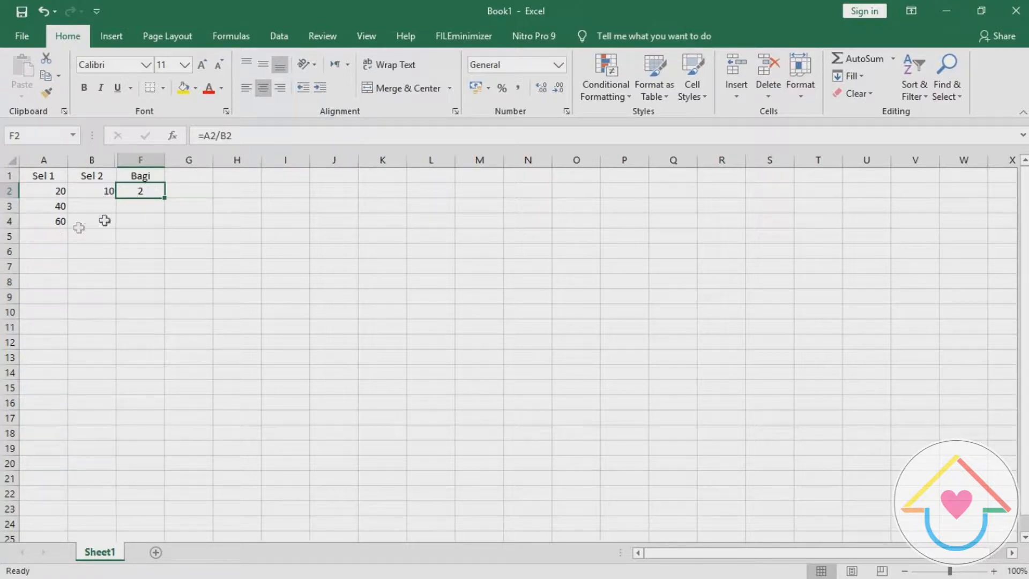
{"action": "left_click", "coordinate": [262, 134]}
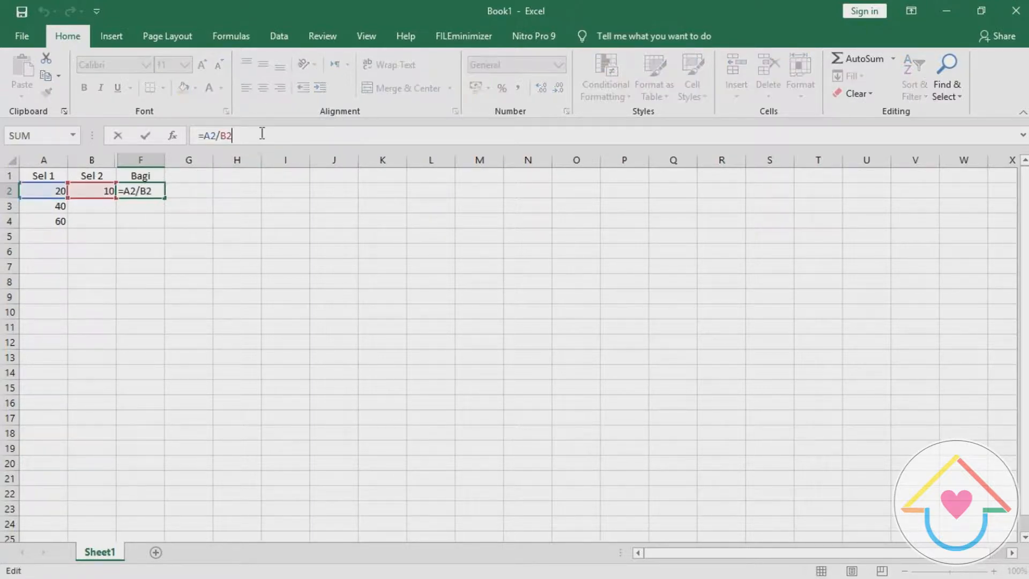
{"action": "key", "text": "F4"}
{"action": "key", "text": "F4"}
{"action": "key", "text": "F4"}
{"action": "key", "text": "F4"}
{"action": "key", "text": "F4"}
{"action": "key", "text": "F4"}
{"action": "key", "text": "F4"}
{"action": "key", "text": "F4"}
{"action": "key", "text": "F4"}
{"action": "key", "text": "F4"}
{"action": "key", "text": "F4"}
{"action": "key", "text": "Return"}
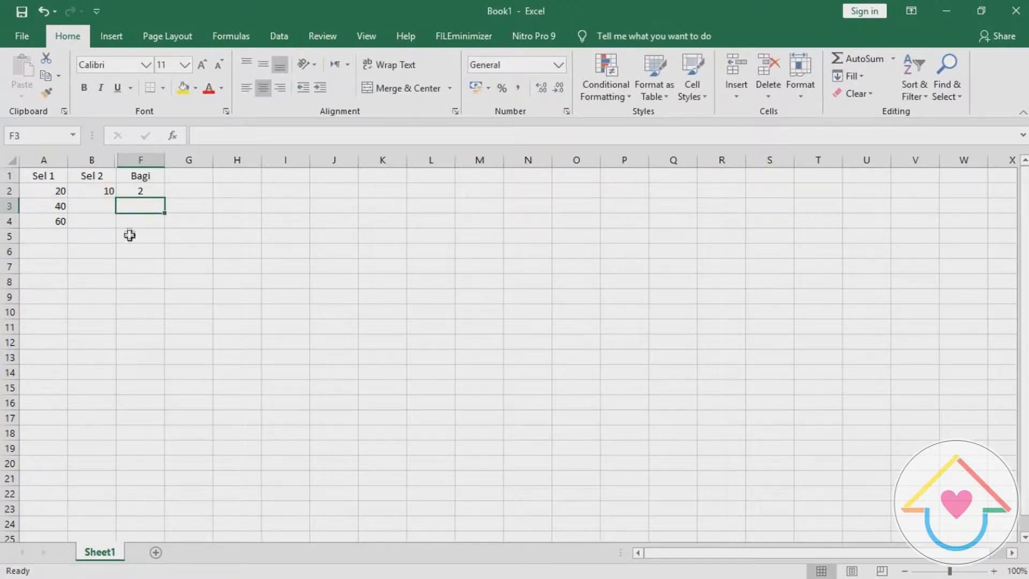
Step: Copy the division formula from F2 down to F4 and examine the cell references in F3
{"action": "left_click", "coordinate": [161, 194]}
{"action": "left_click_drag", "start_coordinate": [164, 196], "coordinate": [178, 236]}
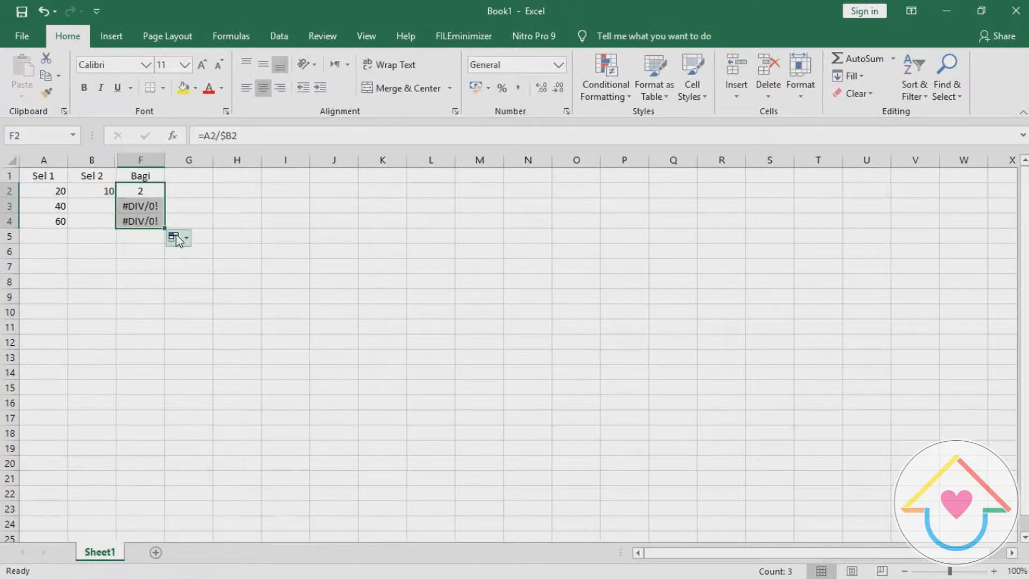
{"action": "left_click", "coordinate": [159, 207]}
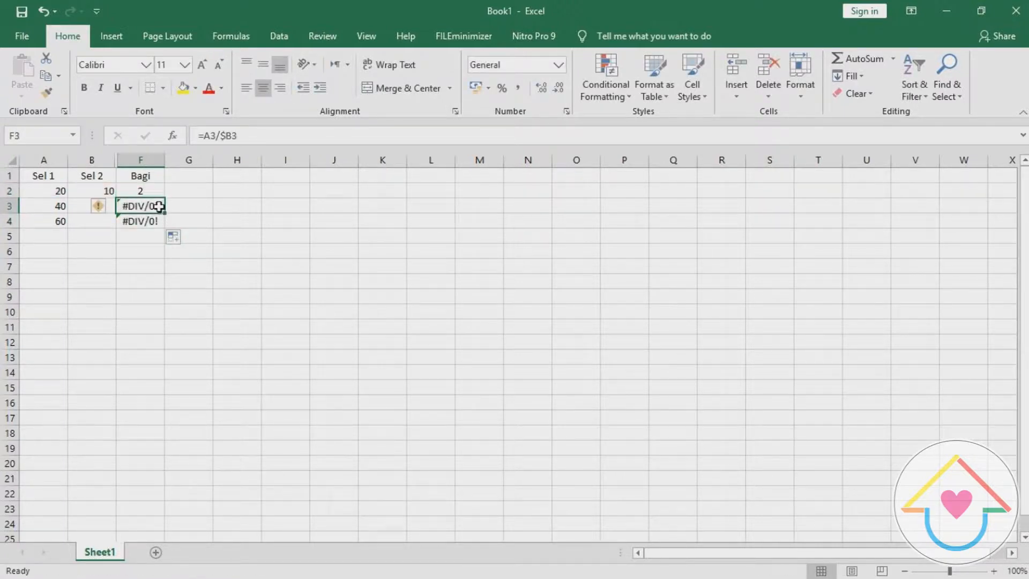
{"action": "left_click", "coordinate": [294, 130]}
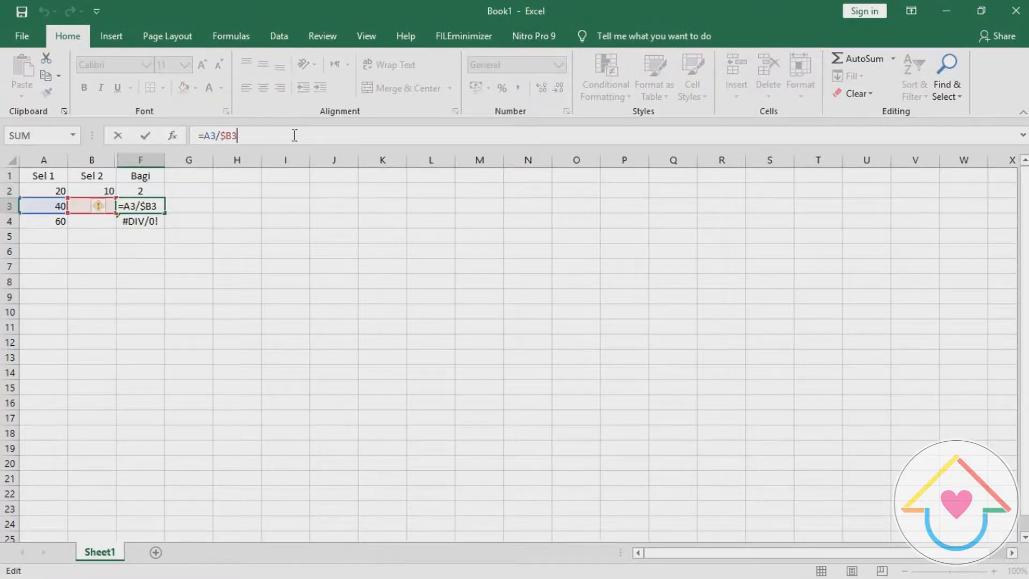
{"action": "key", "text": "Return"}
Step: Copy the division formula from F2 across to G2 to examine its cell references, and clear the copy
{"action": "left_click", "coordinate": [139, 192]}
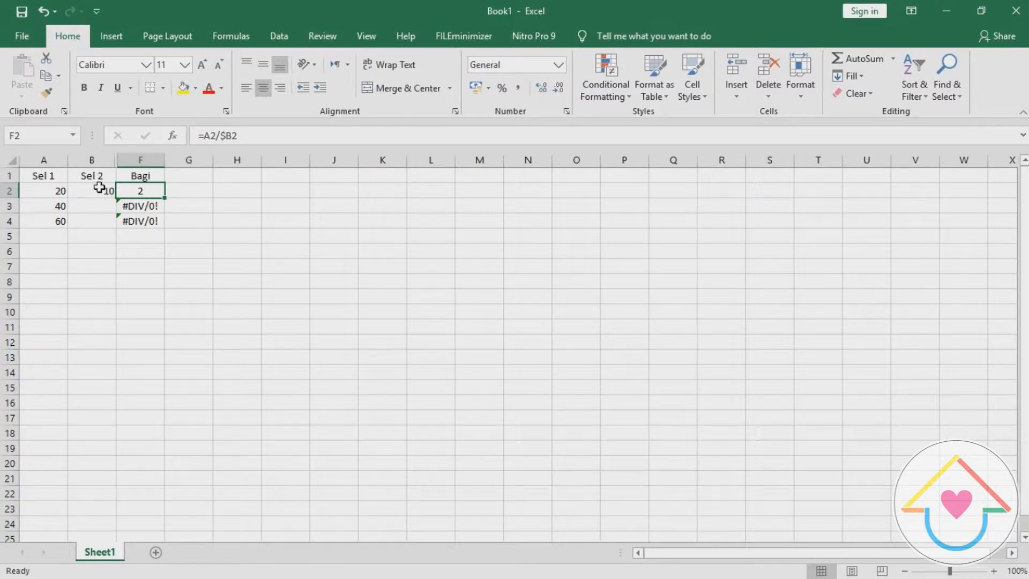
{"action": "left_click_drag", "start_coordinate": [164, 198], "coordinate": [217, 198]}
{"action": "left_click", "coordinate": [202, 190]}
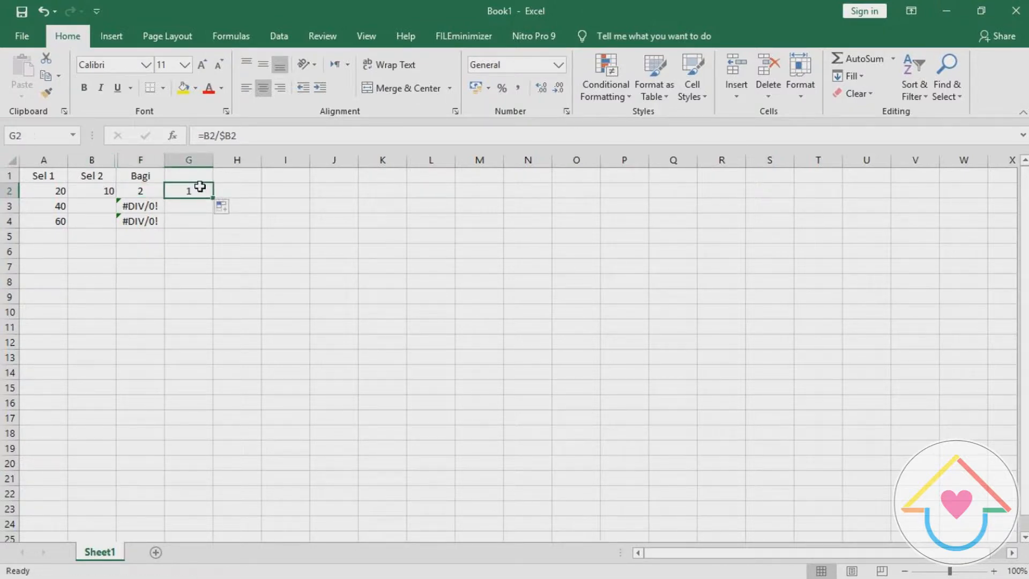
{"action": "left_click", "coordinate": [273, 135]}
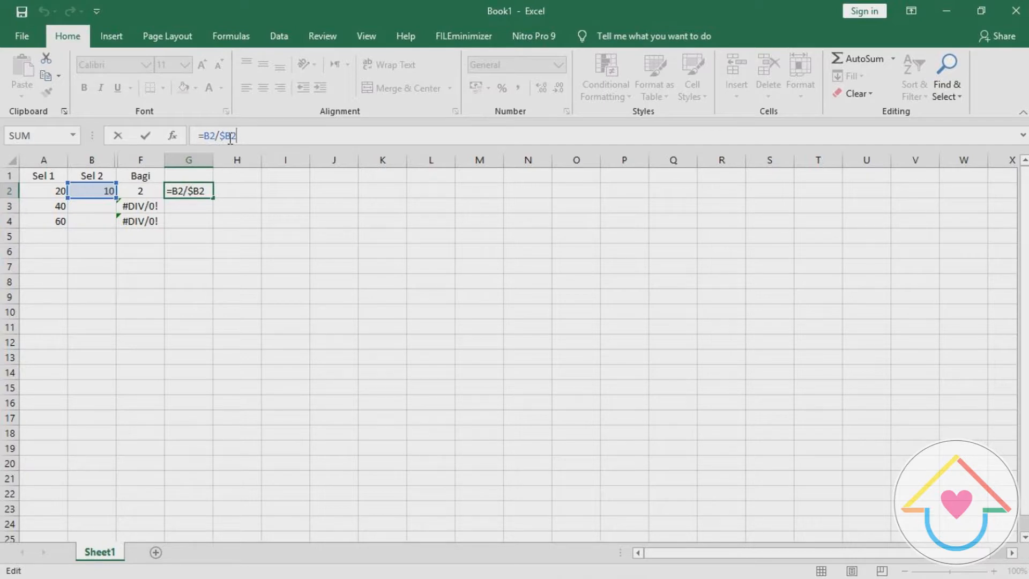
{"action": "key", "text": "Return"}
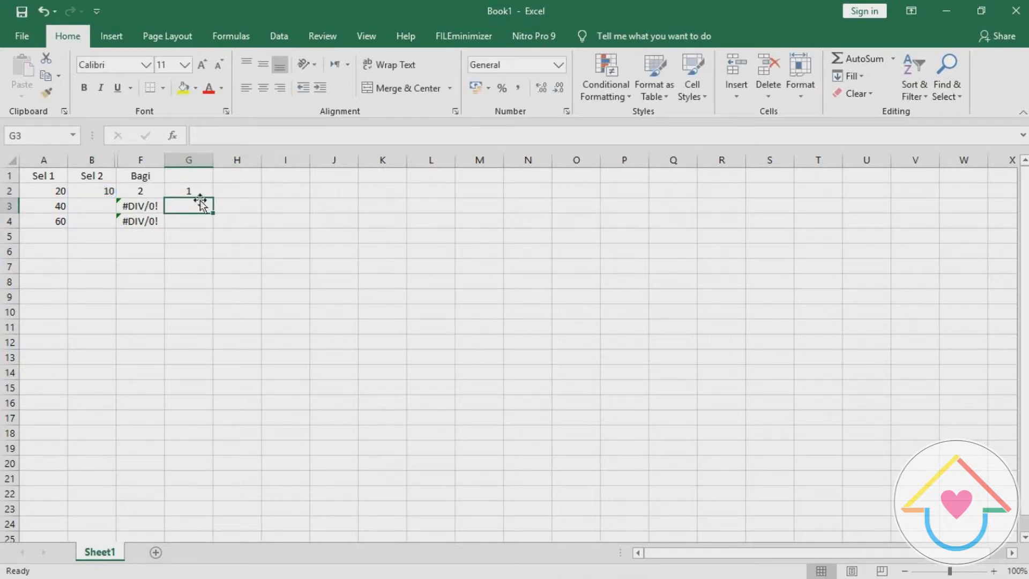
{"action": "left_click", "coordinate": [199, 194]}
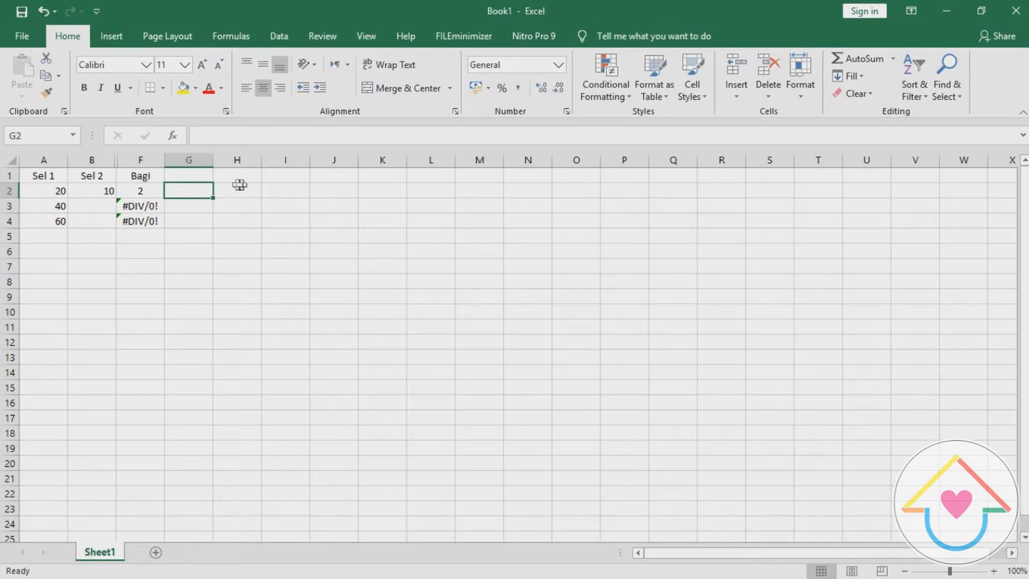
Step: Make the divisor reference in F2 fully absolute so the formula reads =A2/$B$2
{"action": "left_click_drag", "start_coordinate": [147, 183], "coordinate": [146, 186]}
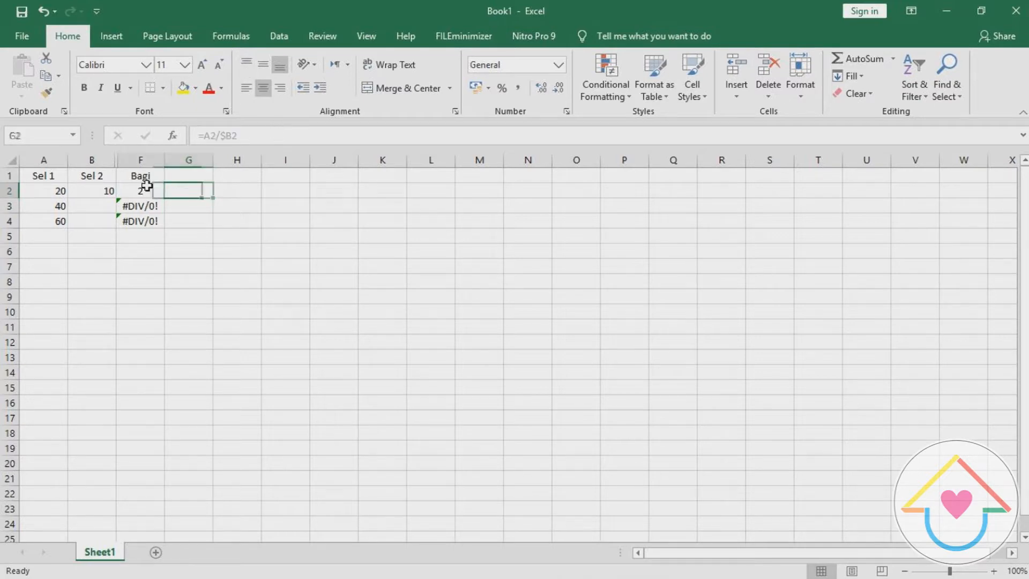
{"action": "left_click", "coordinate": [251, 137]}
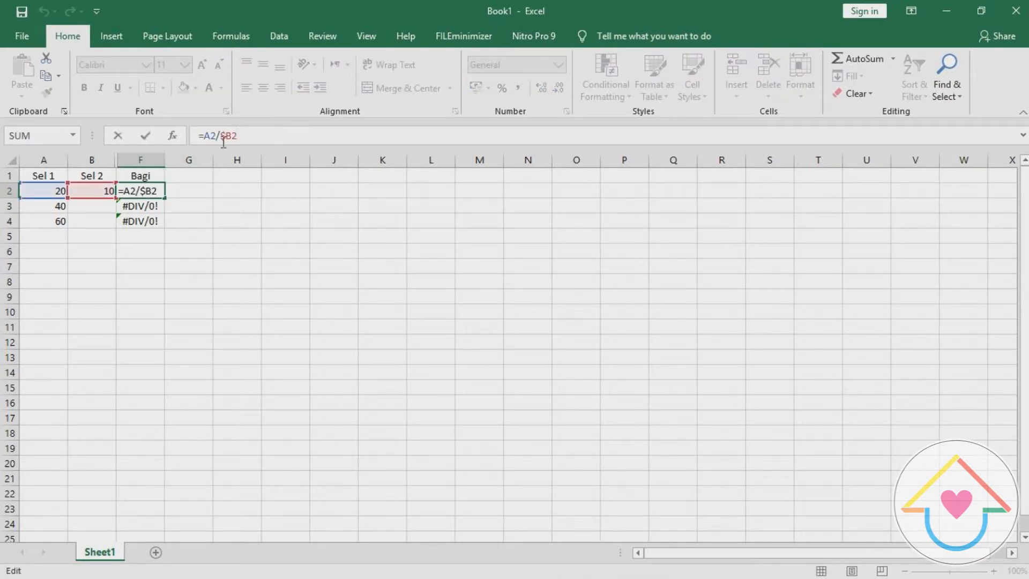
{"action": "key", "text": "F4"}
{"action": "key", "text": "F4"}
{"action": "key", "text": "Return"}
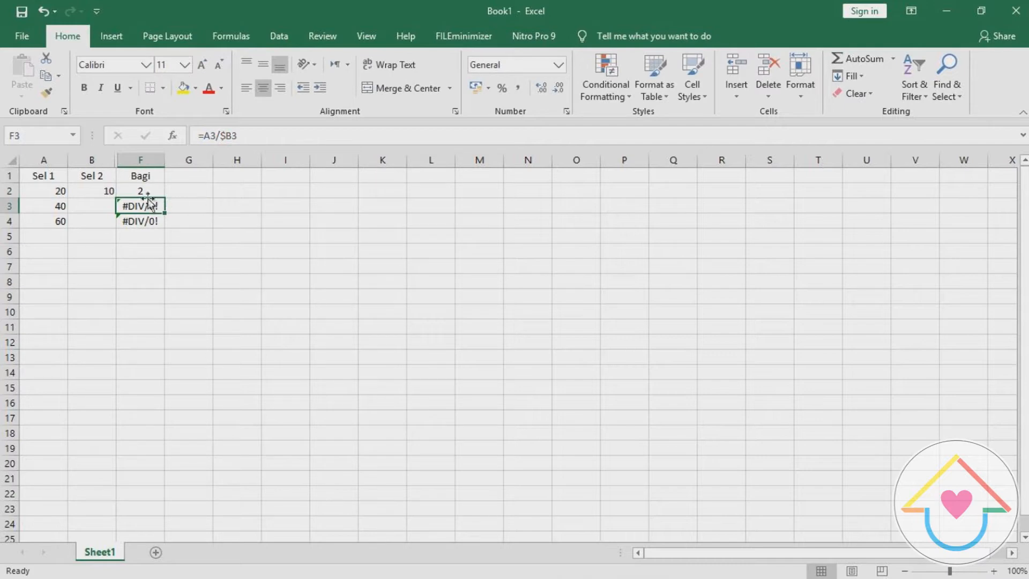
Step: Copy the division formula with the absolute B2 reference from F2 down to F4
{"action": "left_click", "coordinate": [158, 192]}
{"action": "left_click_drag", "start_coordinate": [163, 197], "coordinate": [179, 224]}
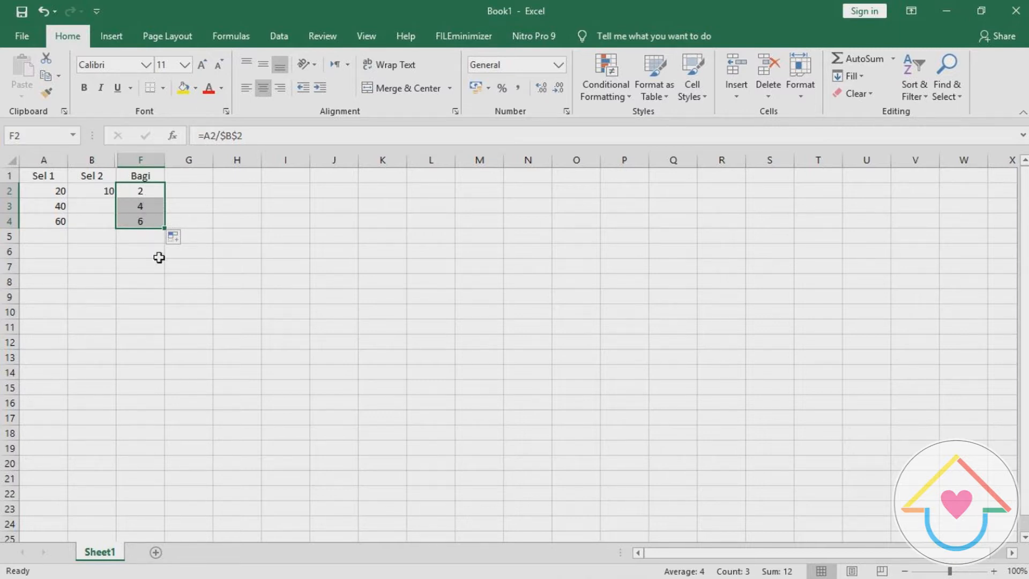
{"action": "left_click", "coordinate": [271, 249]}
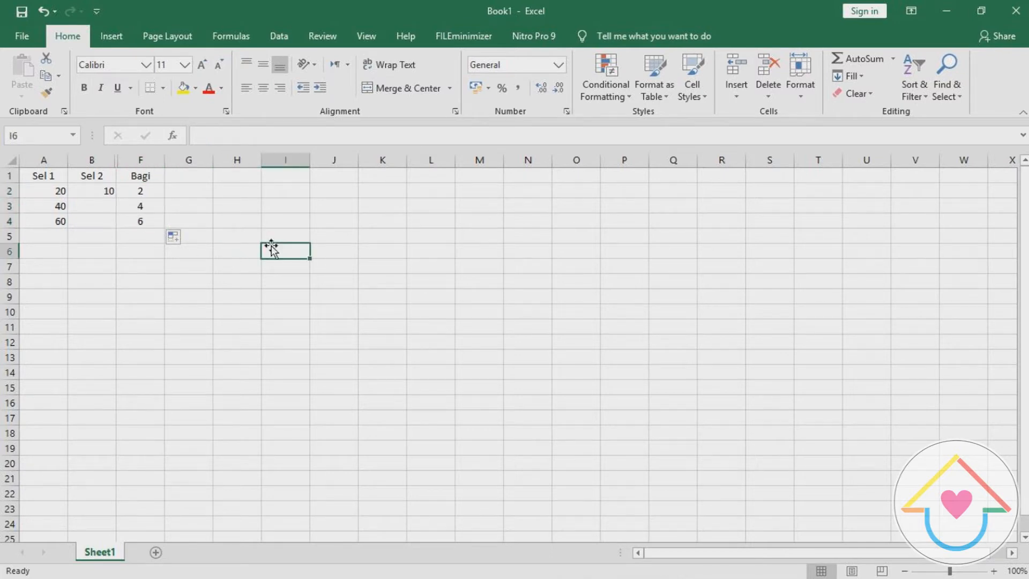
{"action": "left_click", "coordinate": [193, 195]}
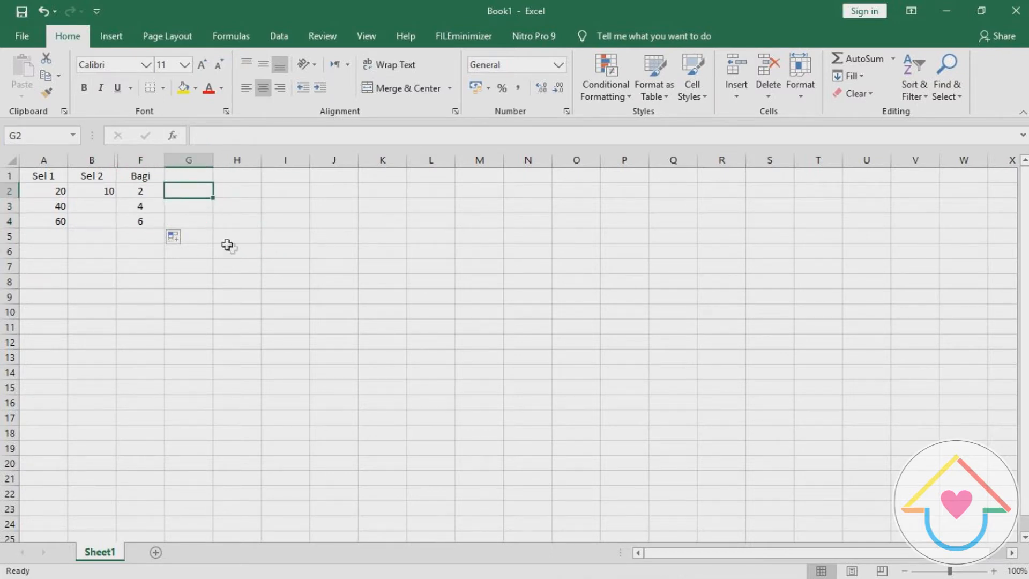